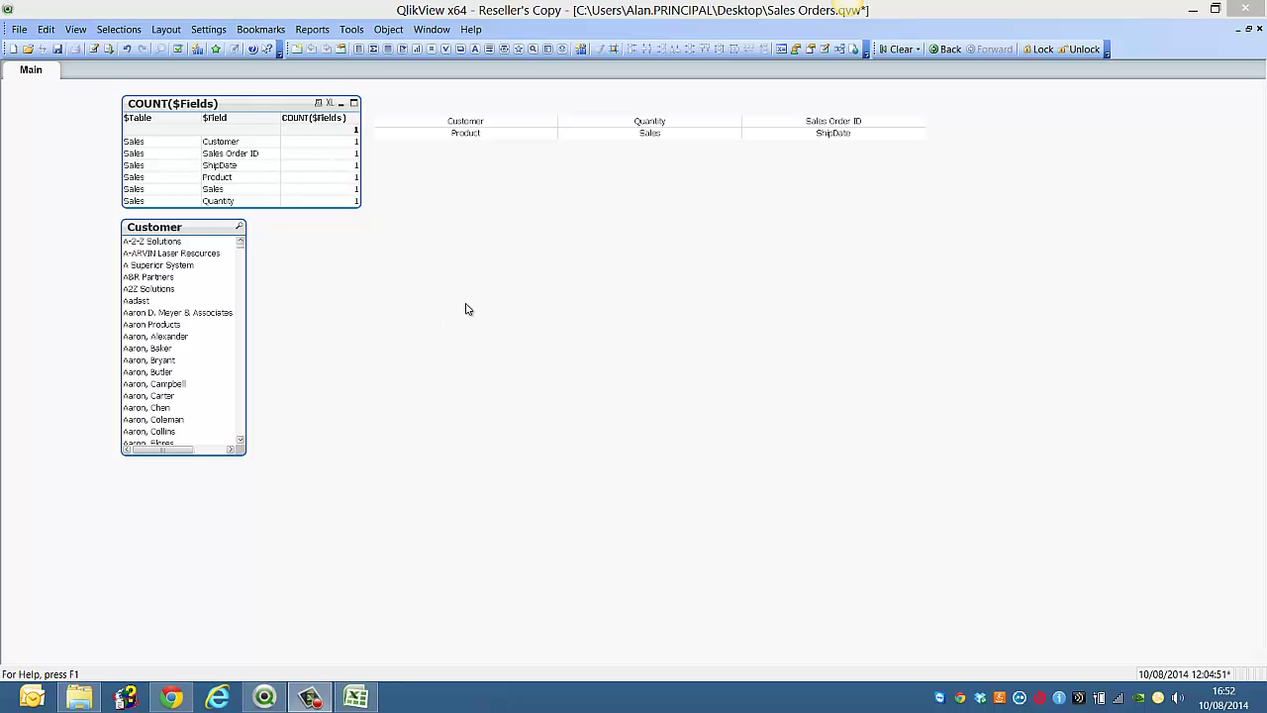
Create a new text object with the expression =GetSelectedCount(Customer).
left_click(475, 50)
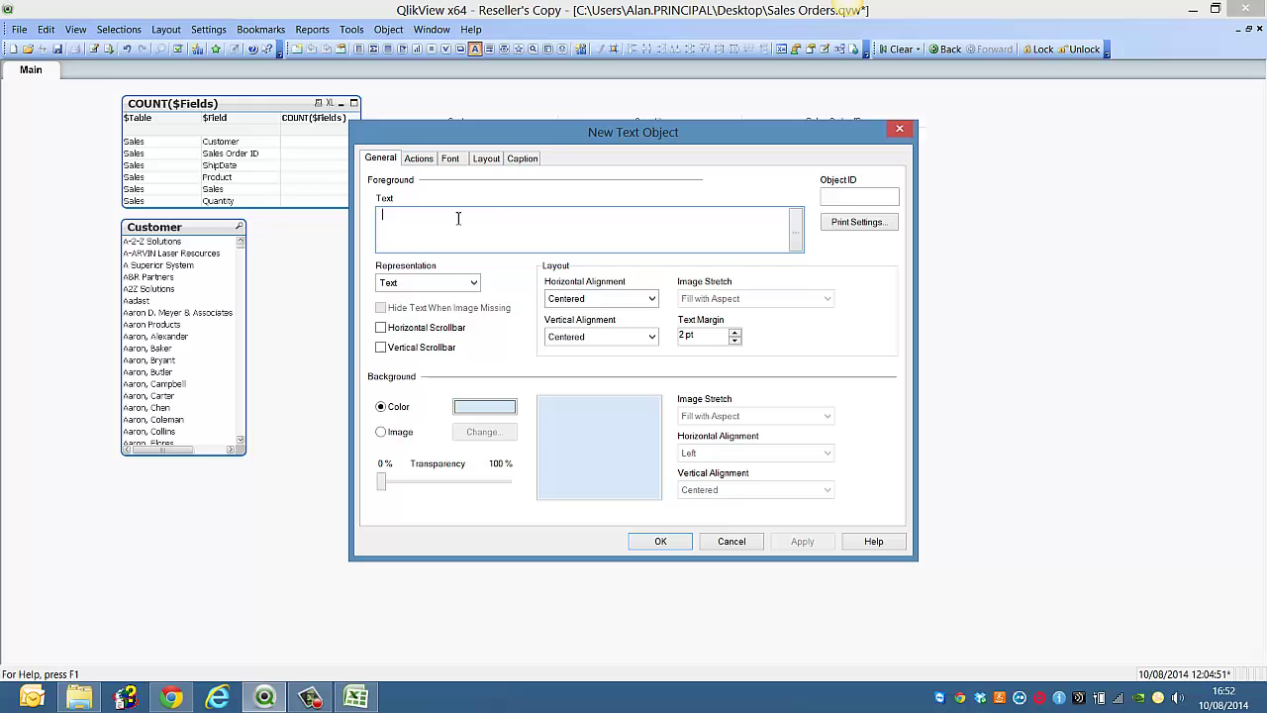
left_click(795, 231)
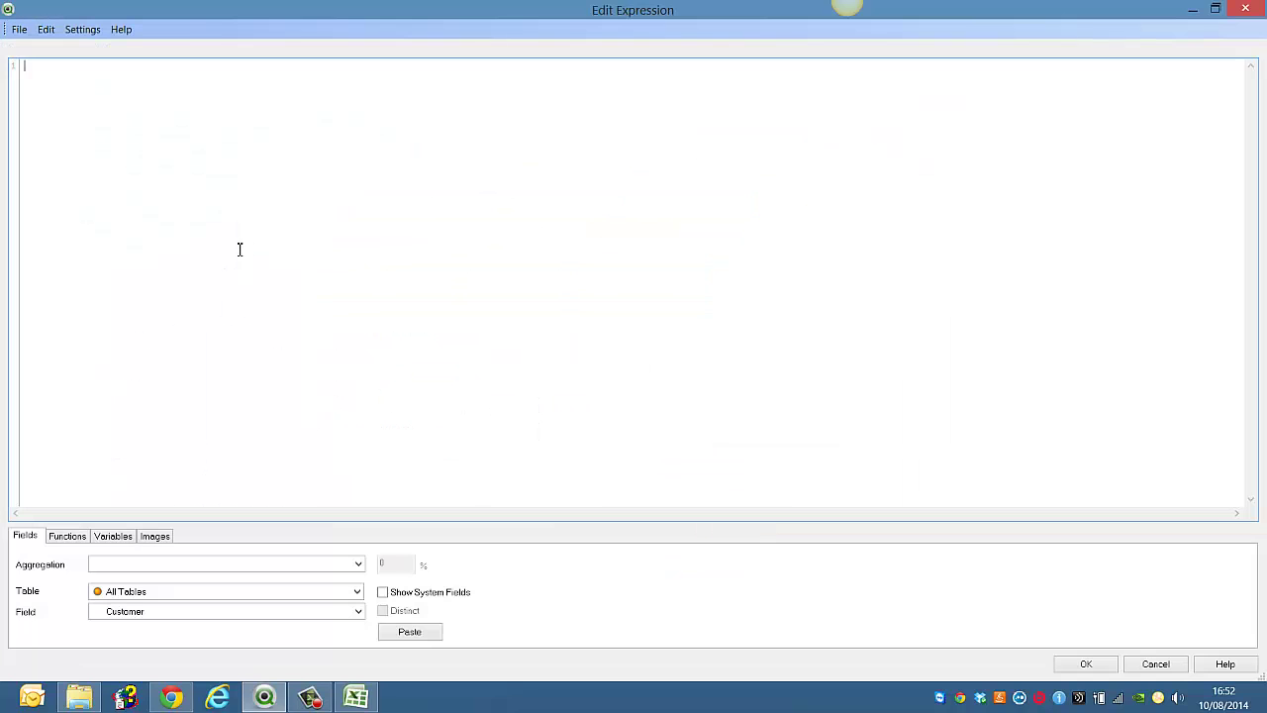
type("=GETS")
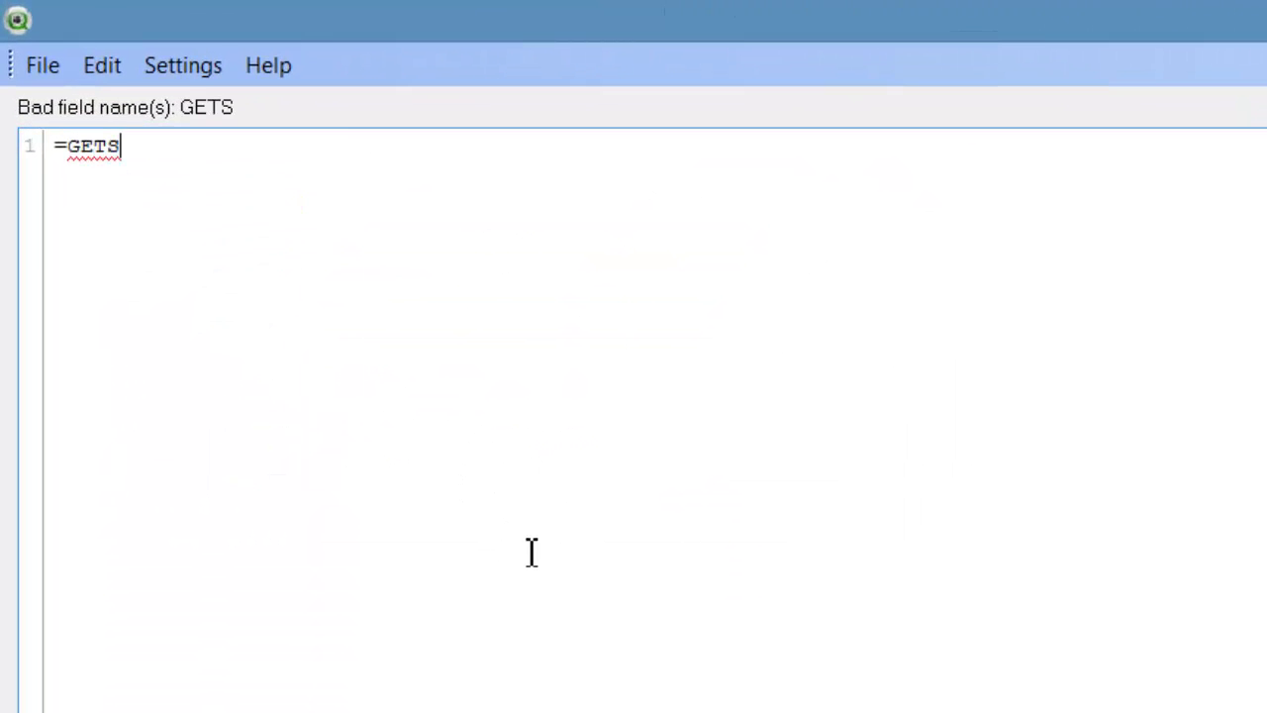
type("ELECTC")
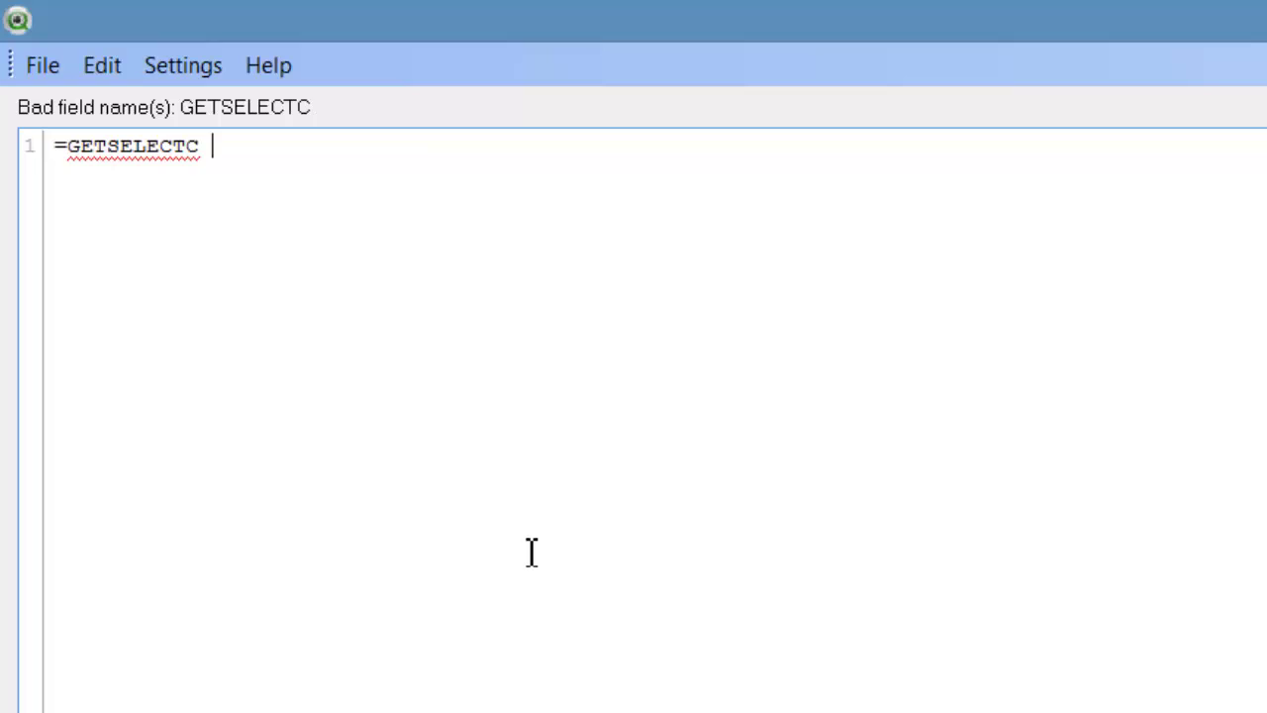
key("BackSpace")
key("BackSpace")
key("Return")
type("(")
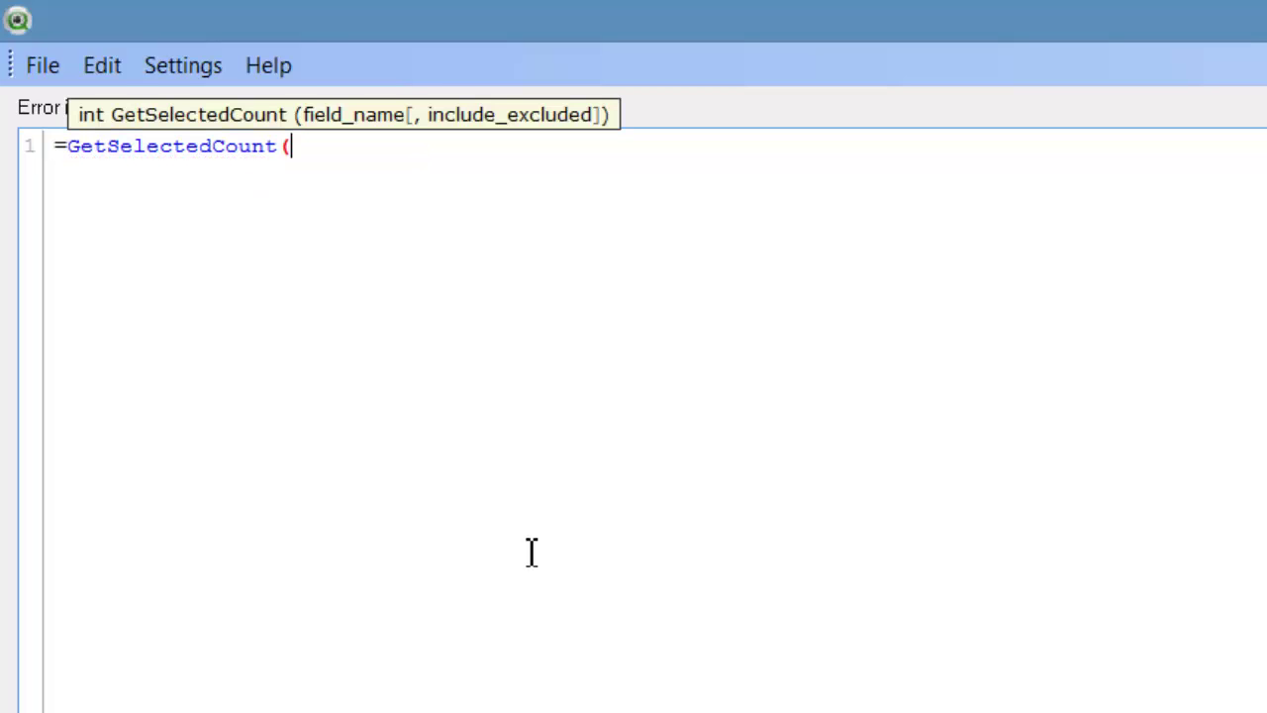
type("Custome")
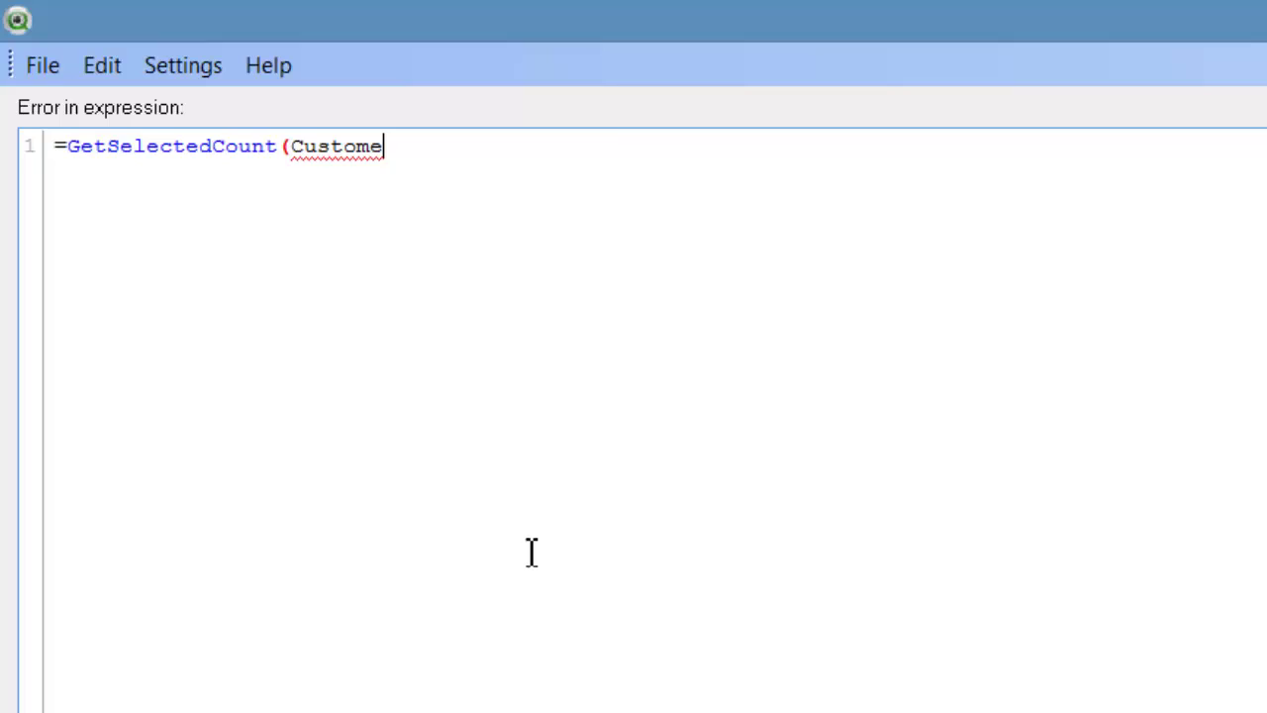
type("r)")
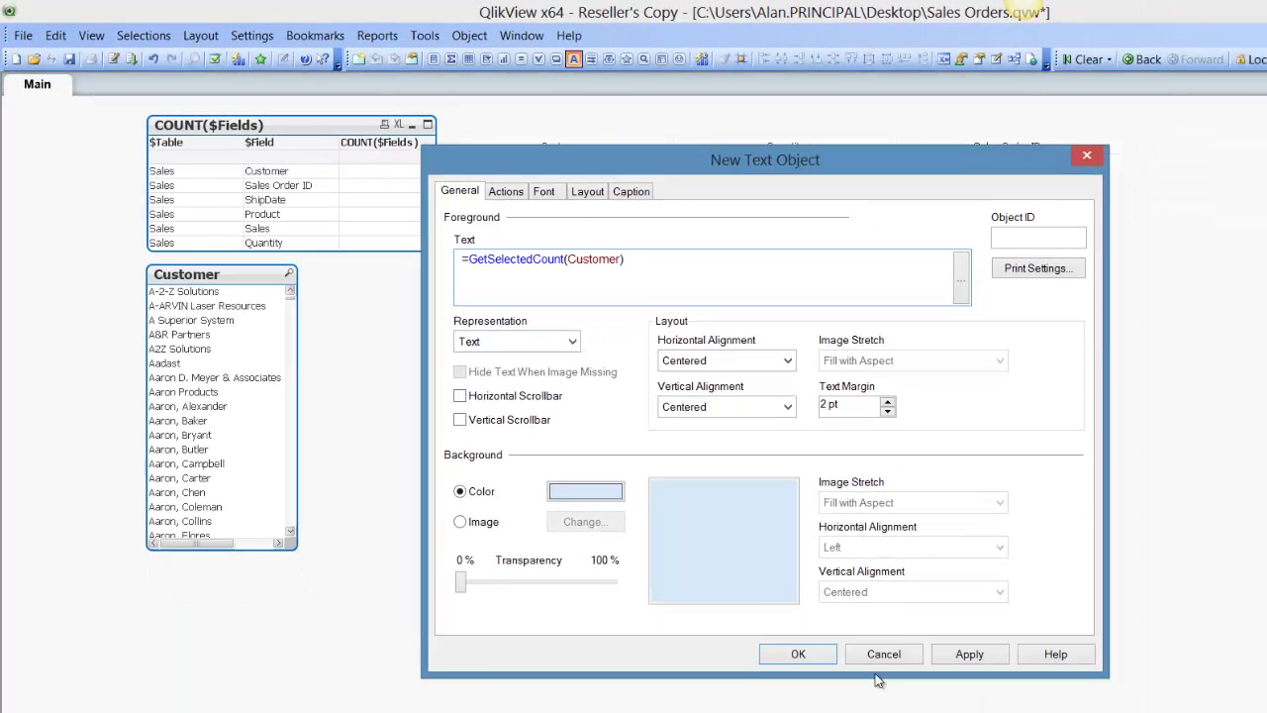
Move the count box beside the Customer list, select four customers, and Ctrl-drag a copy.
left_click(800, 653)
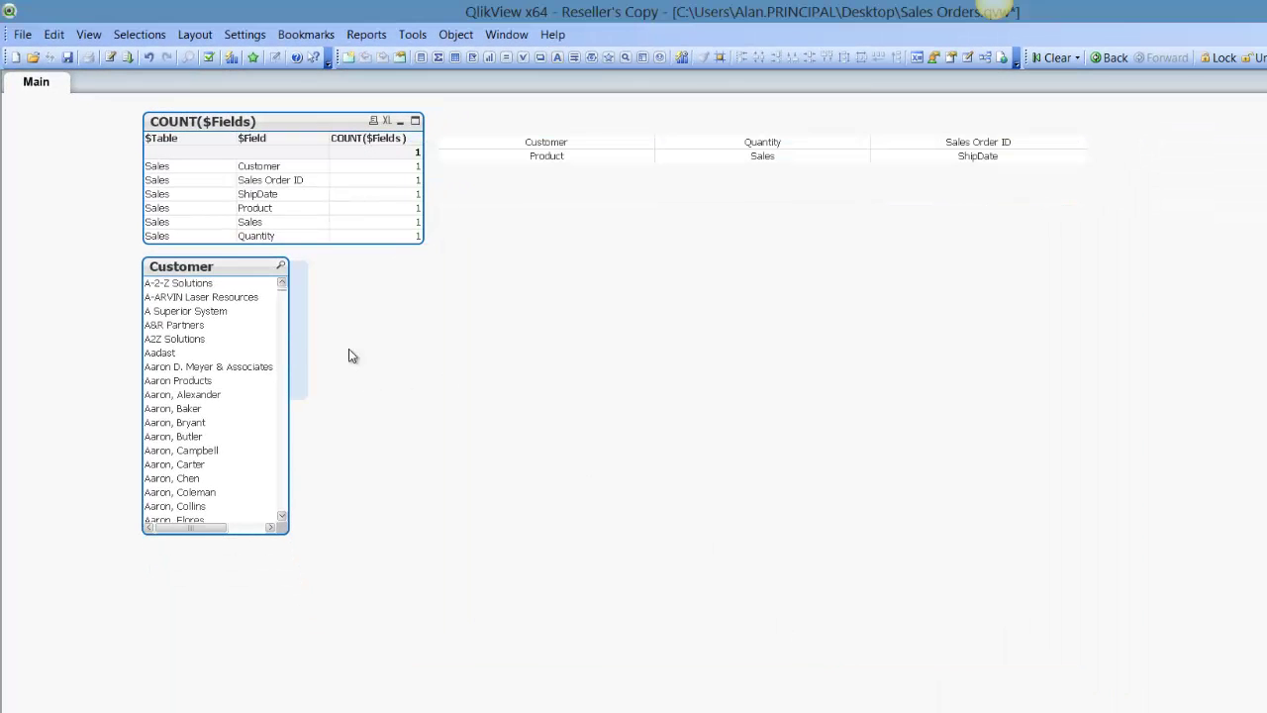
left_click_drag(298, 326, 500, 319)
left_click_drag(208, 287, 210, 330)
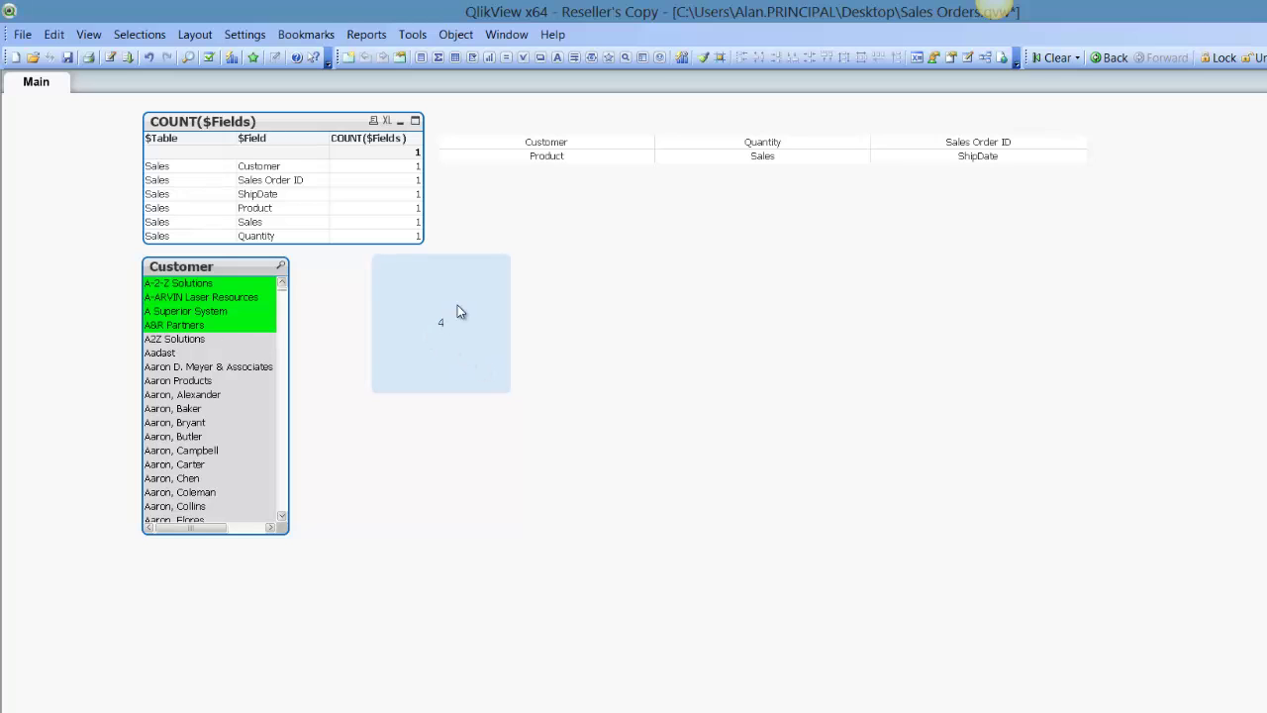
left_click_drag(442, 311, 596, 311)
right_click(445, 309)
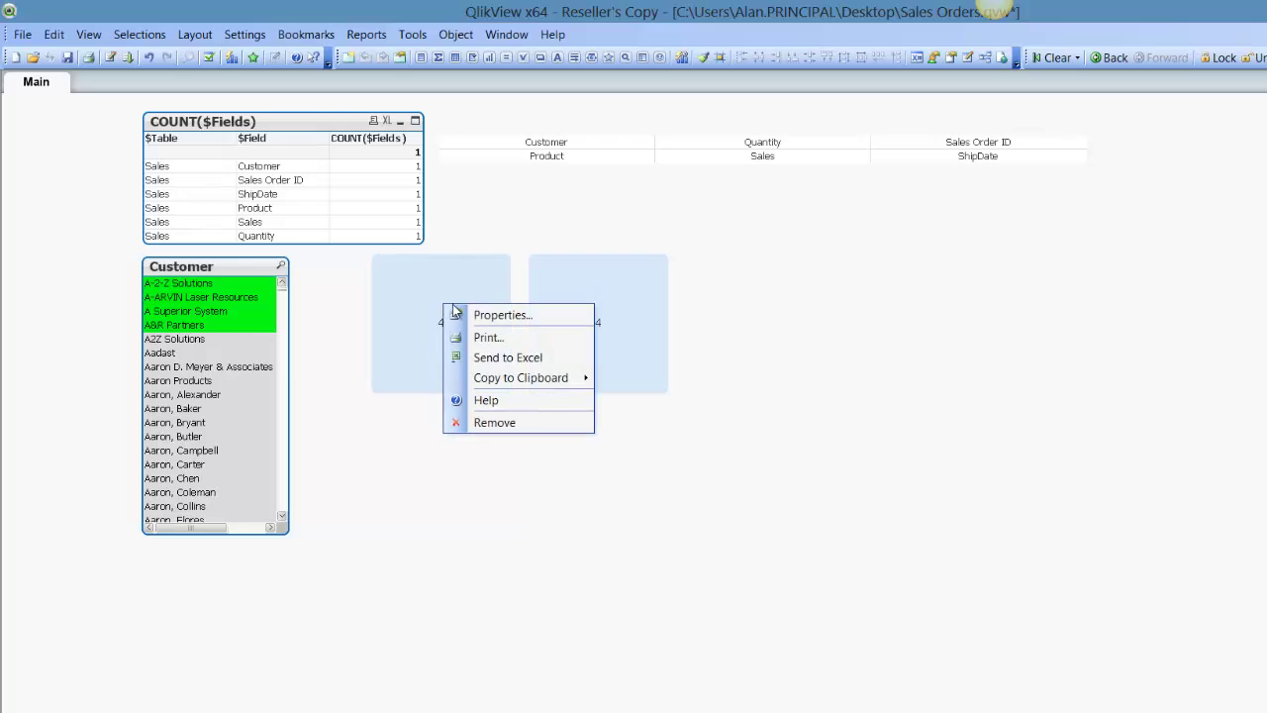
Append & ' ' & IF(GetSelectedCount(Customer) = 1 to the first box's text.
left_click(419, 290)
right_click(419, 290)
left_click(467, 300)
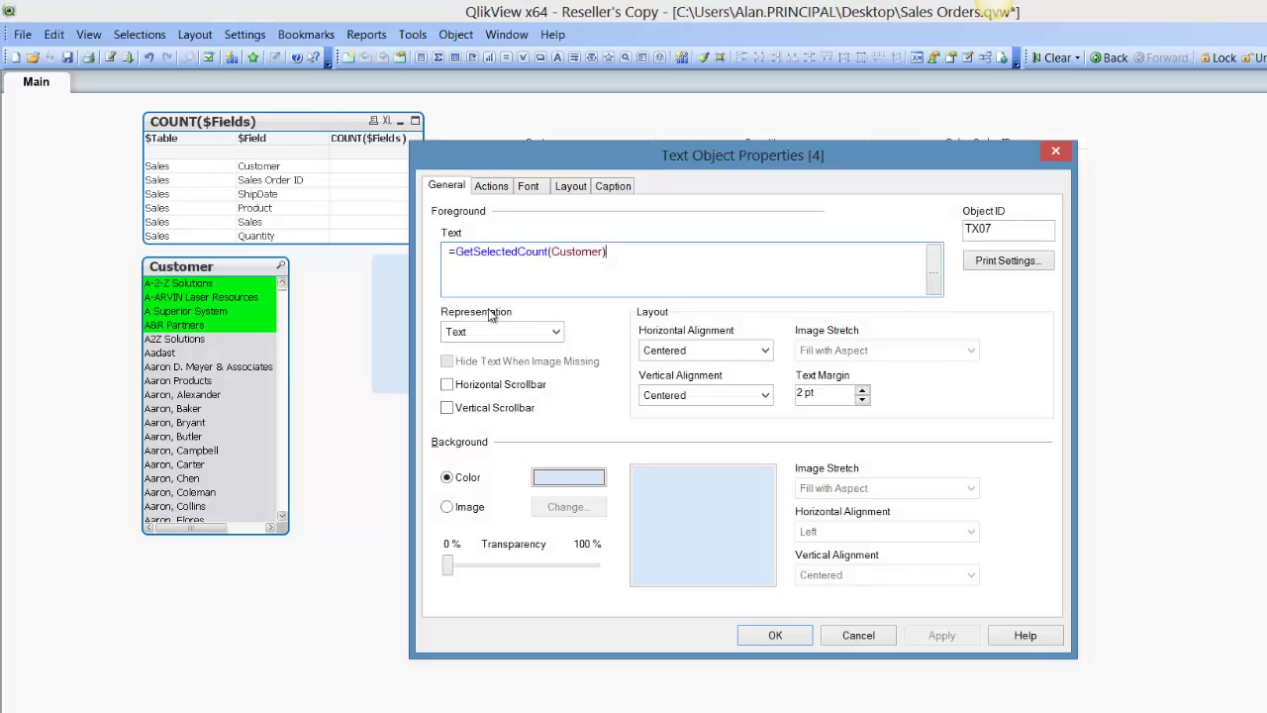
left_click(457, 254)
type("& ' ' &")
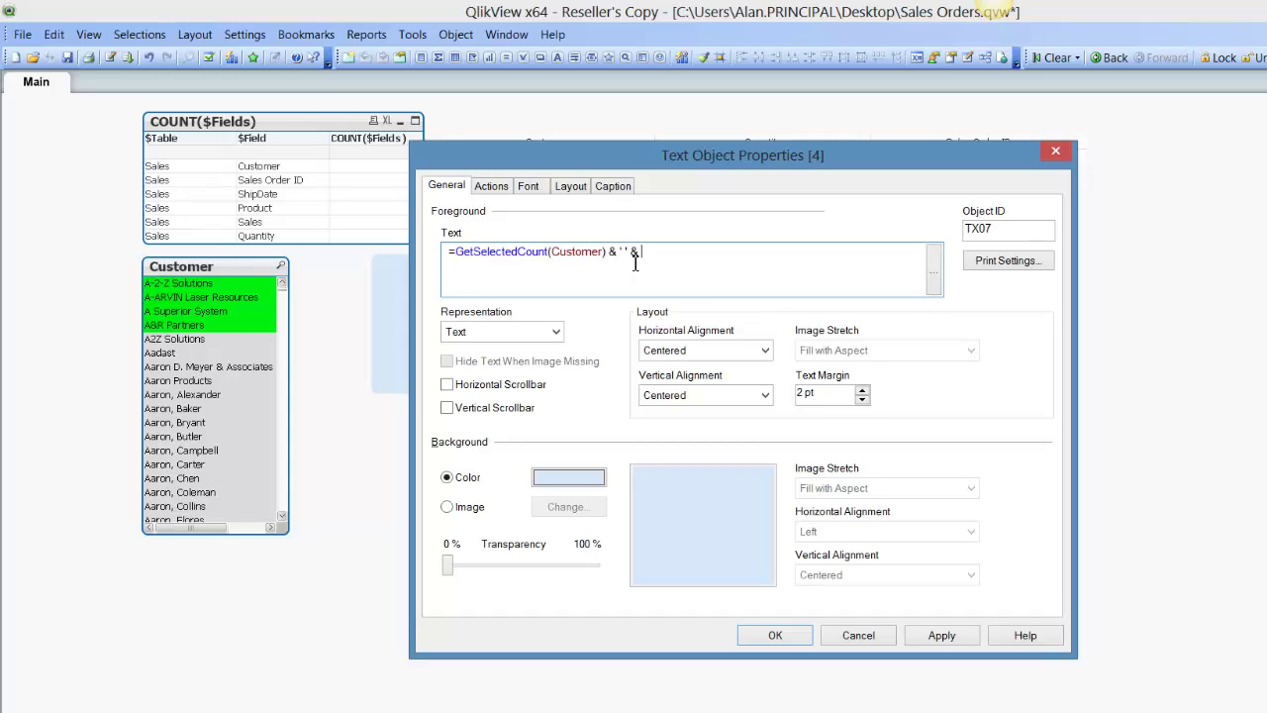
type(" IF(")
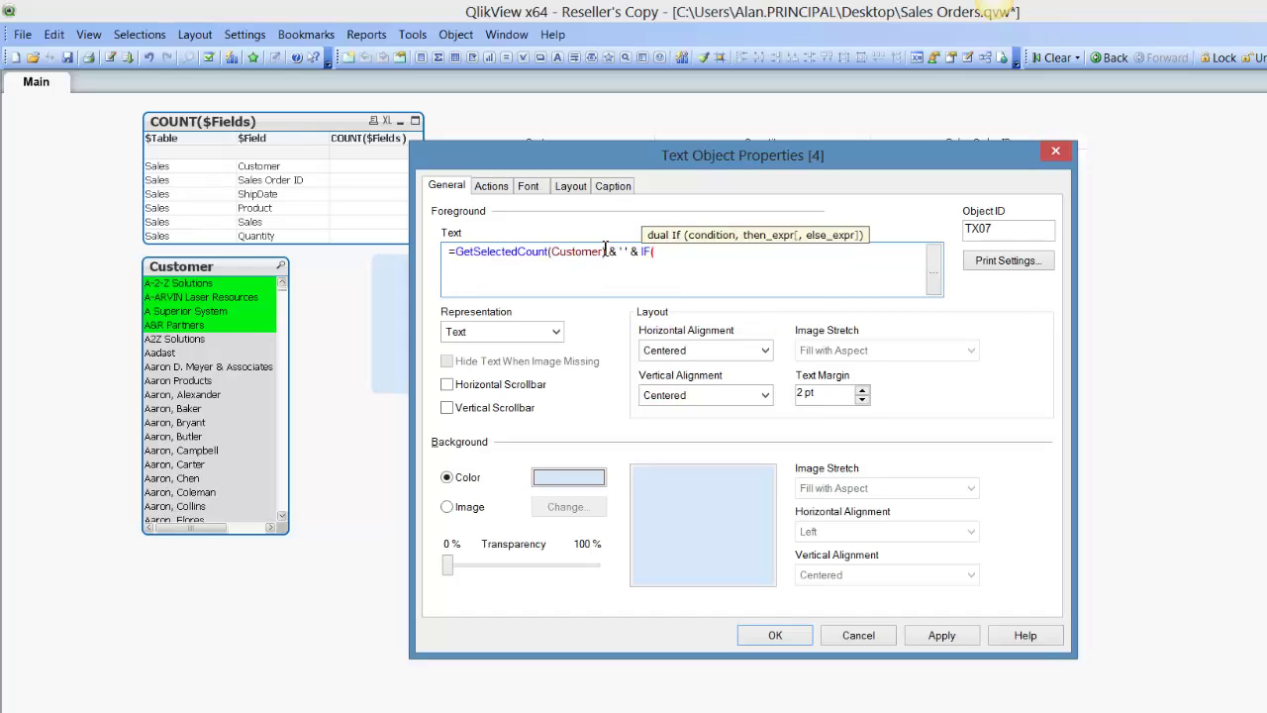
left_click_drag(607, 254, 465, 257)
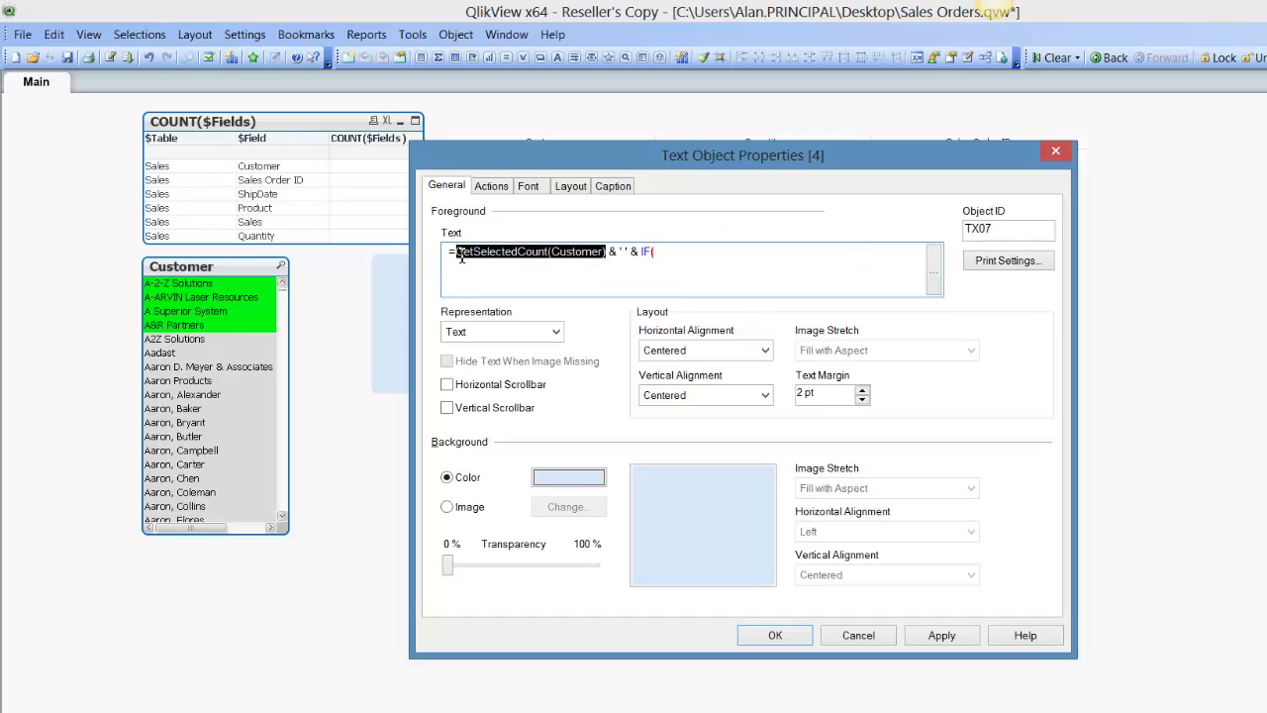
left_click(668, 257)
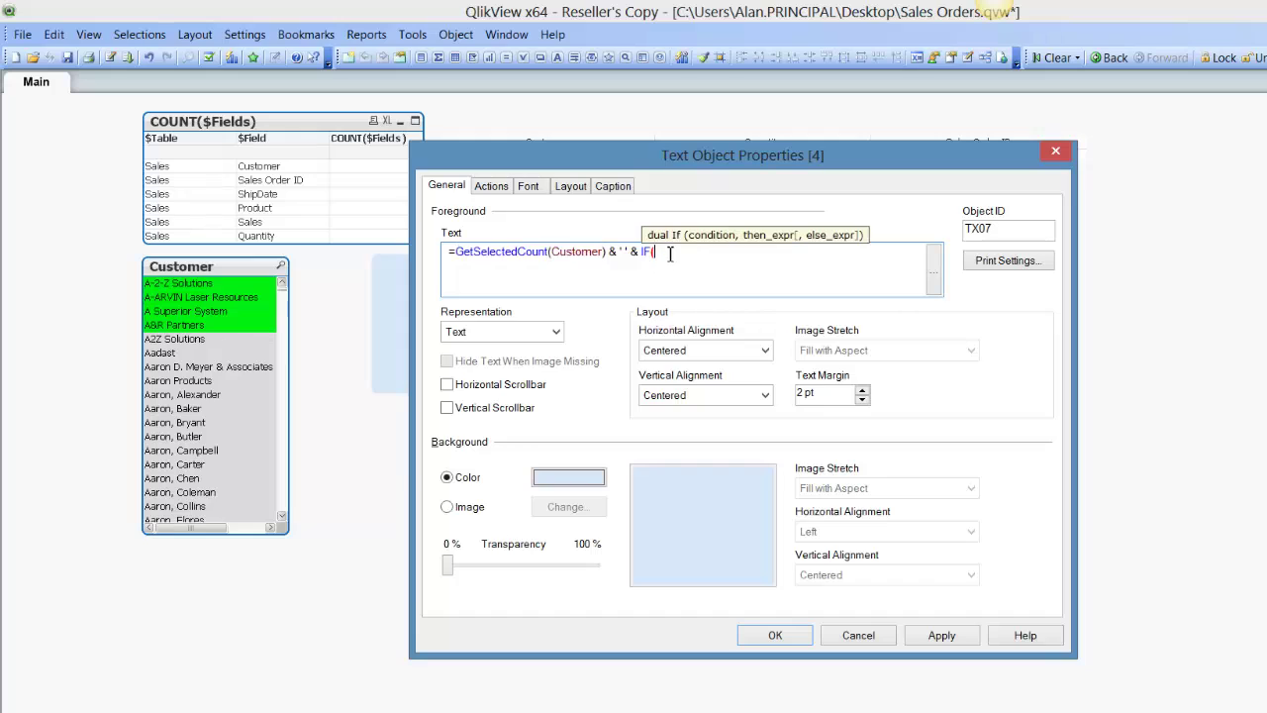
type("GetSelectedCount(Customer)")
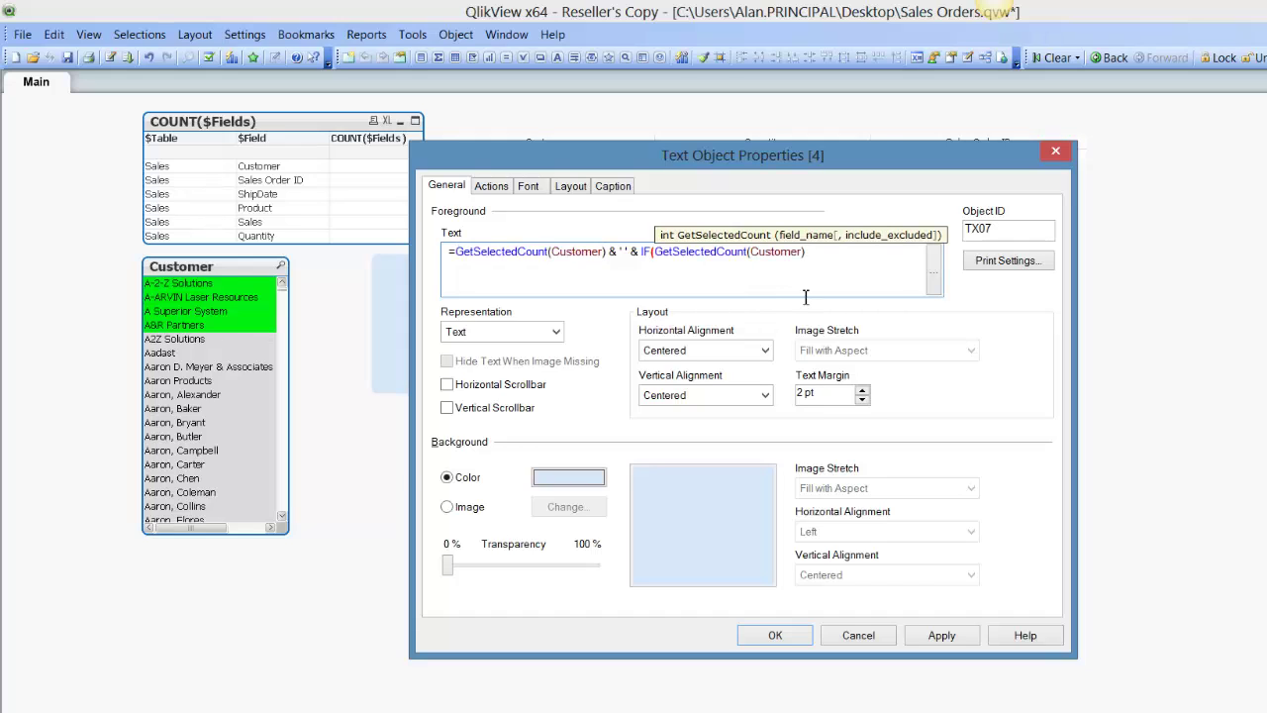
type("= 1 , '','")
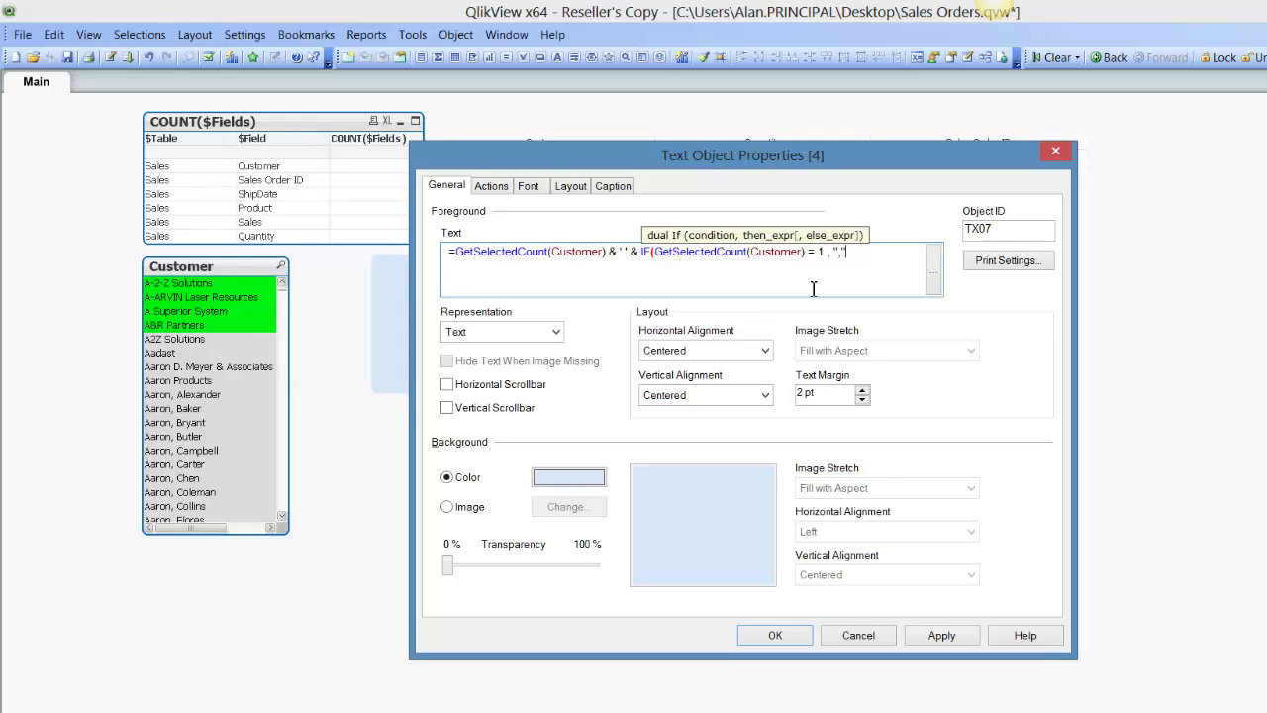
Fill the IF results with 'Customer Selected' and 'Customers Selected'.
left_click(933, 272)
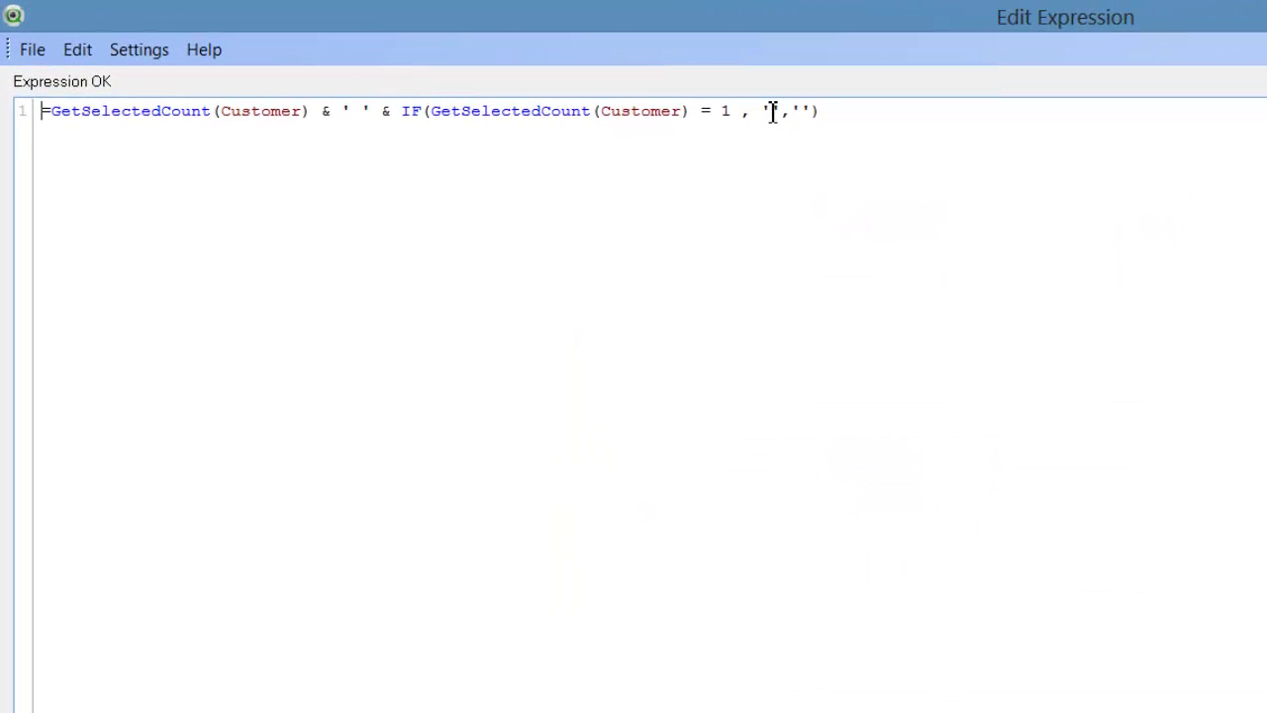
type("Customer Selected")
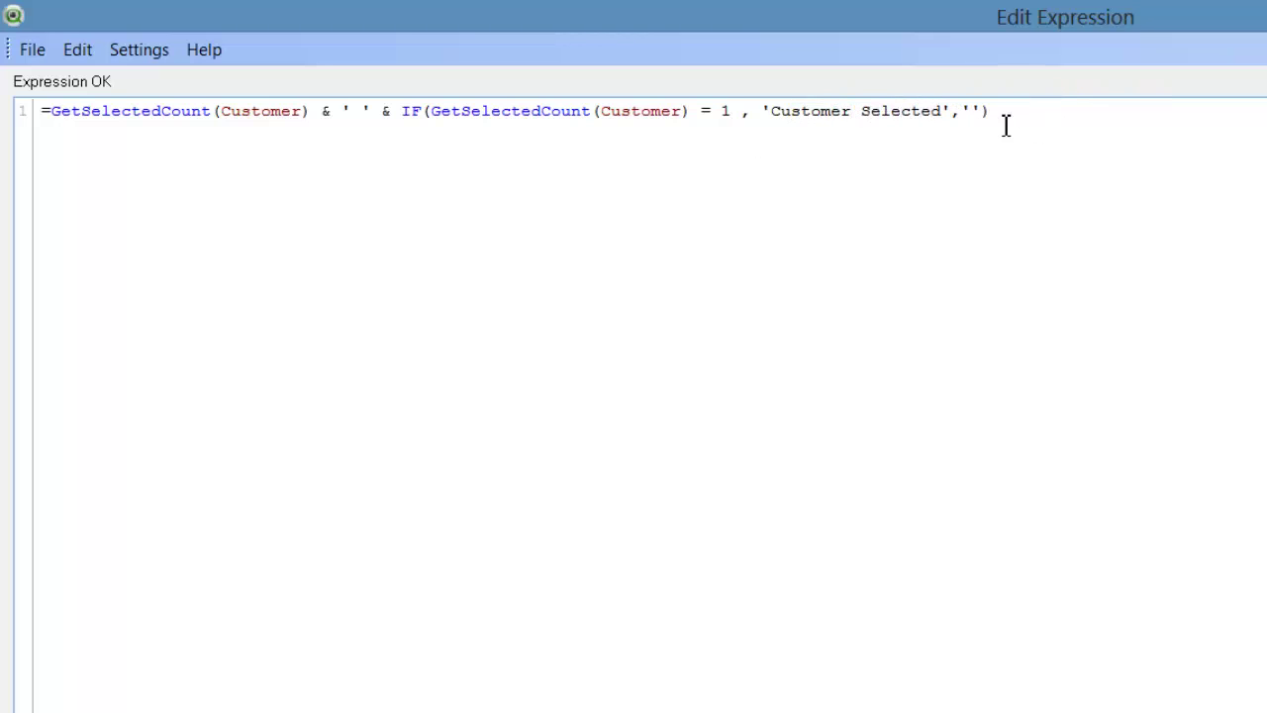
left_click(975, 132)
type("Customers Selected")
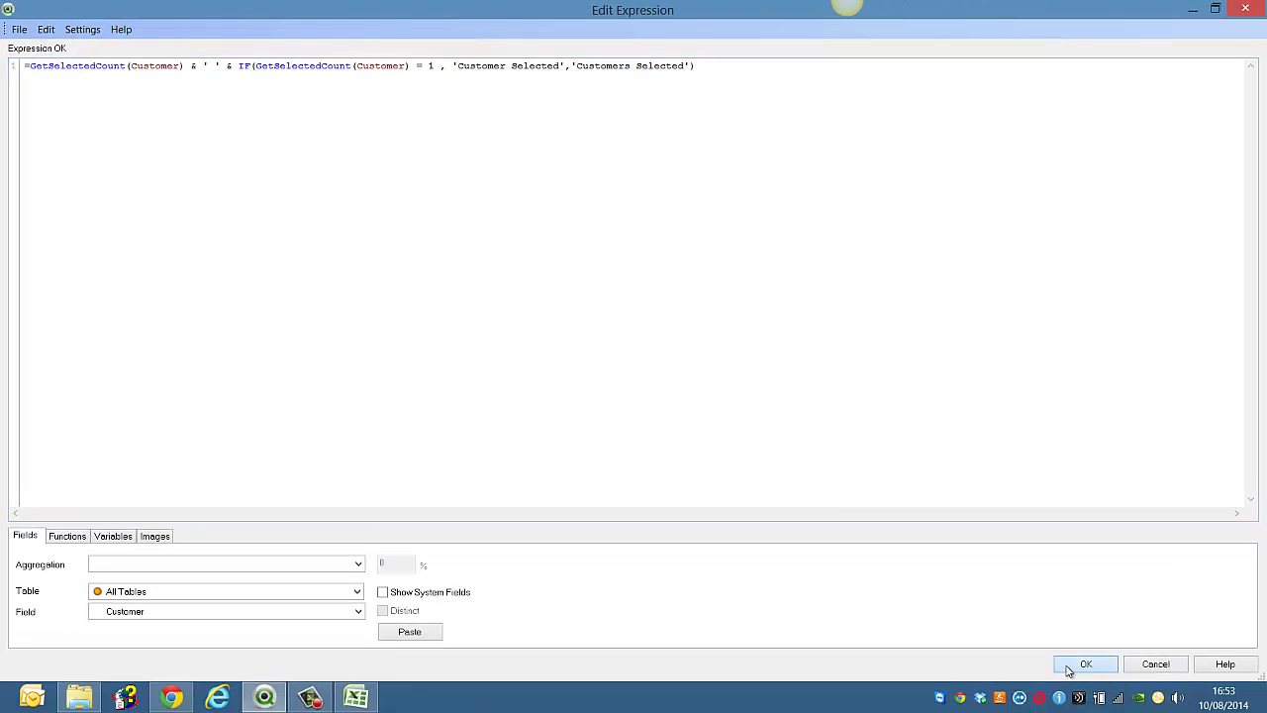
left_click(1085, 664)
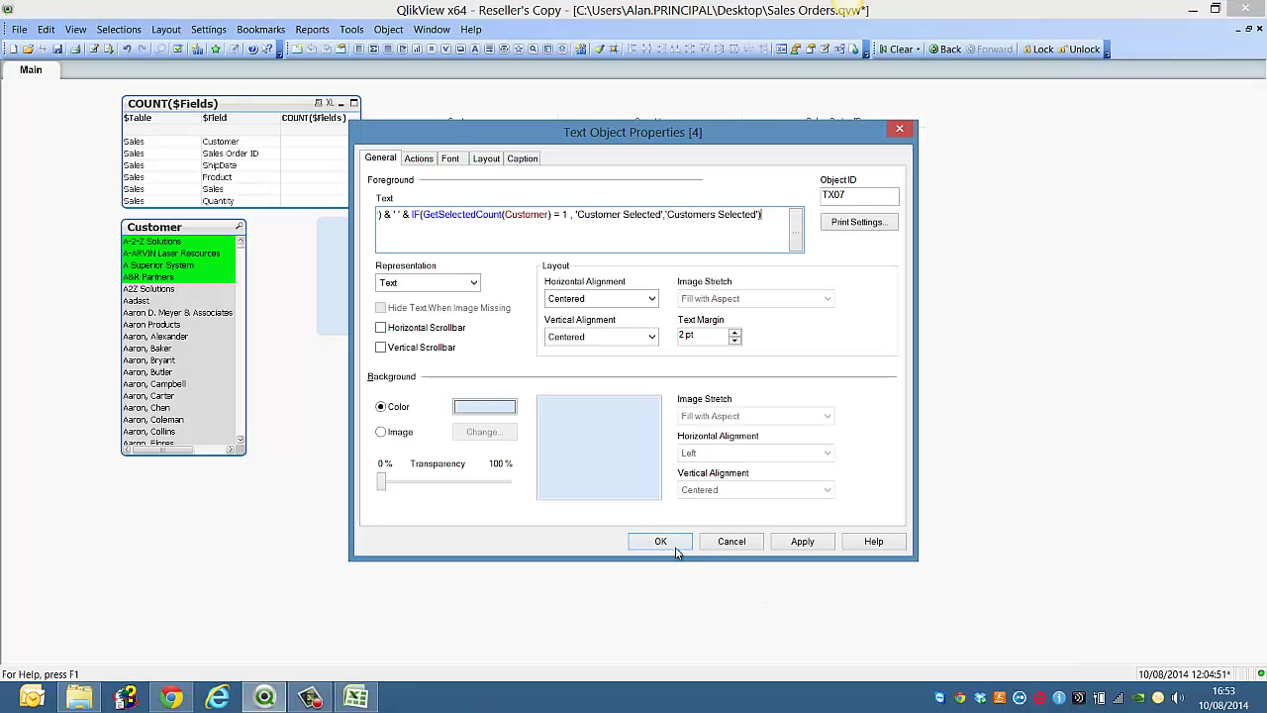
Apply the label, test with only A-2-Z Solutions selected, then select A-2-Z Solutions and A-ARVIN Laser Resources.
left_click(661, 541)
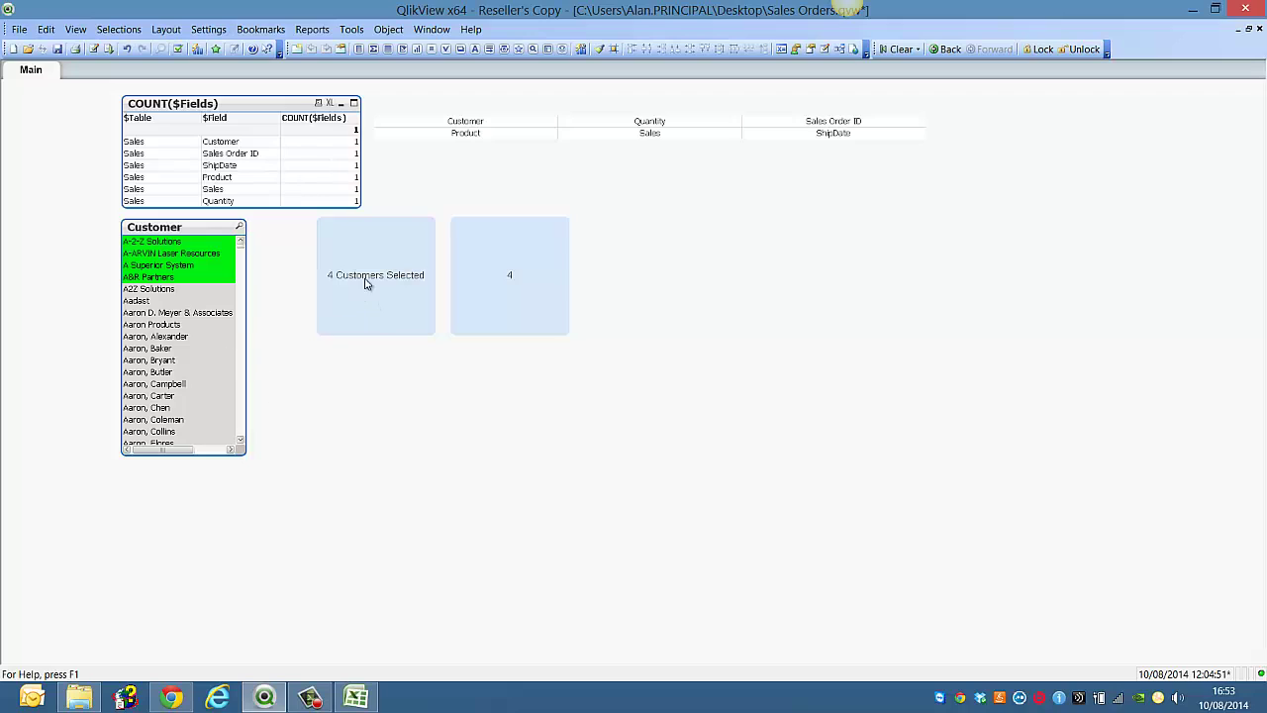
left_click(191, 242)
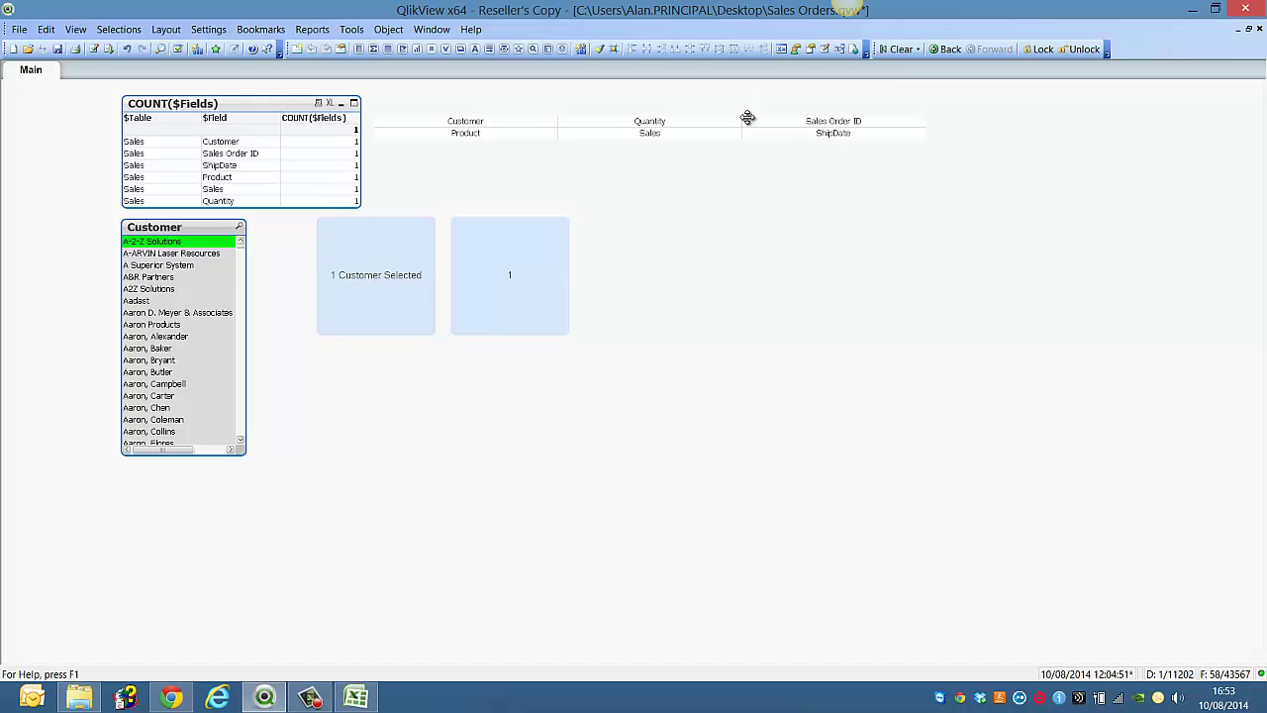
right_click(511, 277)
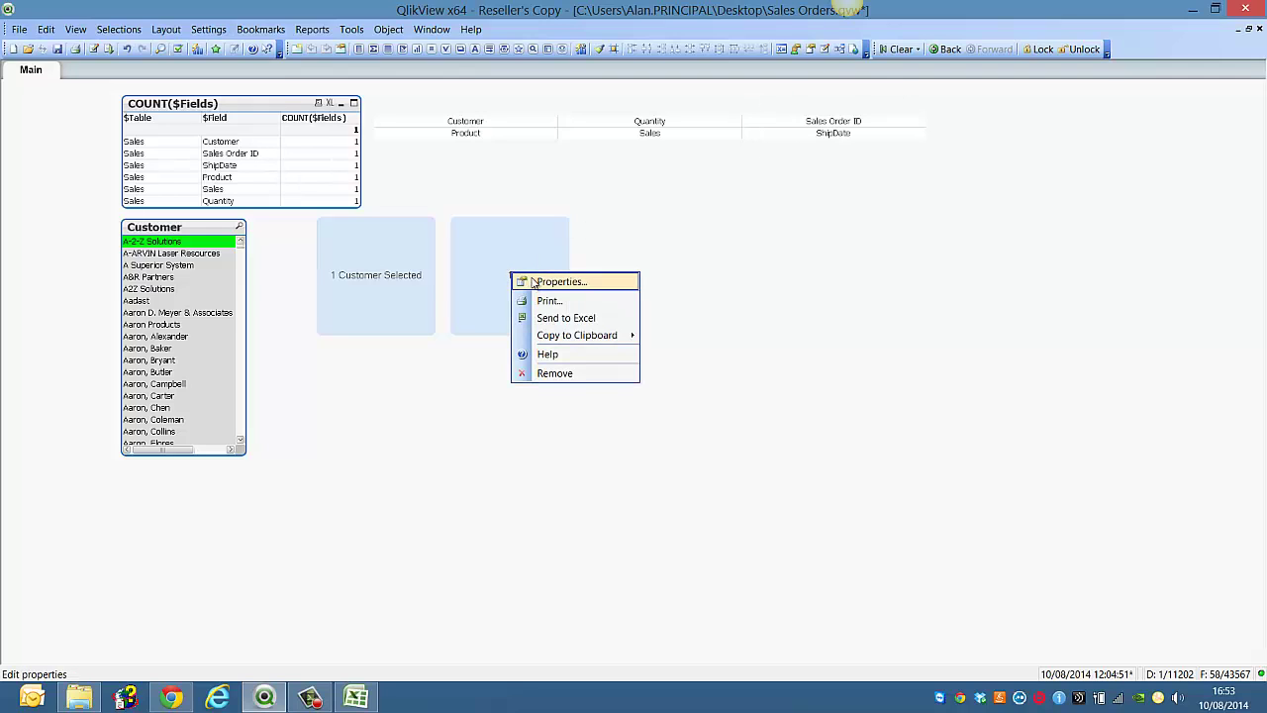
left_click(735, 227)
left_click(895, 50)
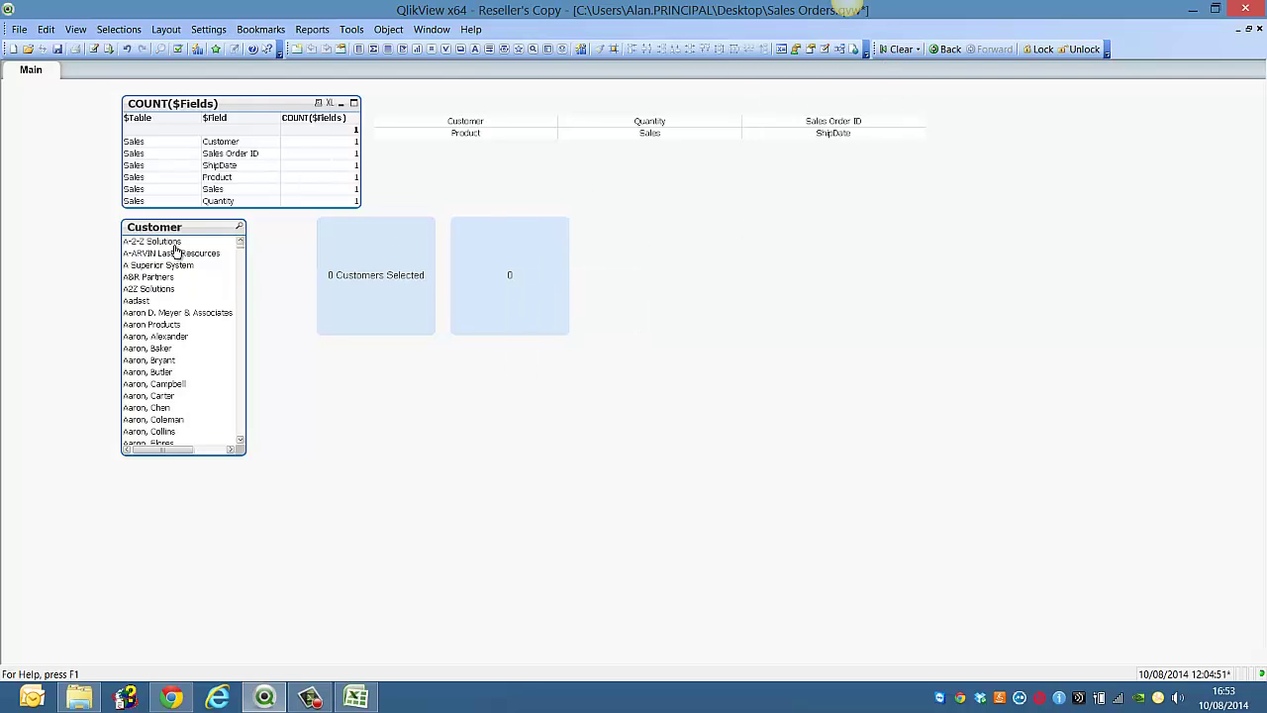
left_click_drag(173, 242, 178, 256)
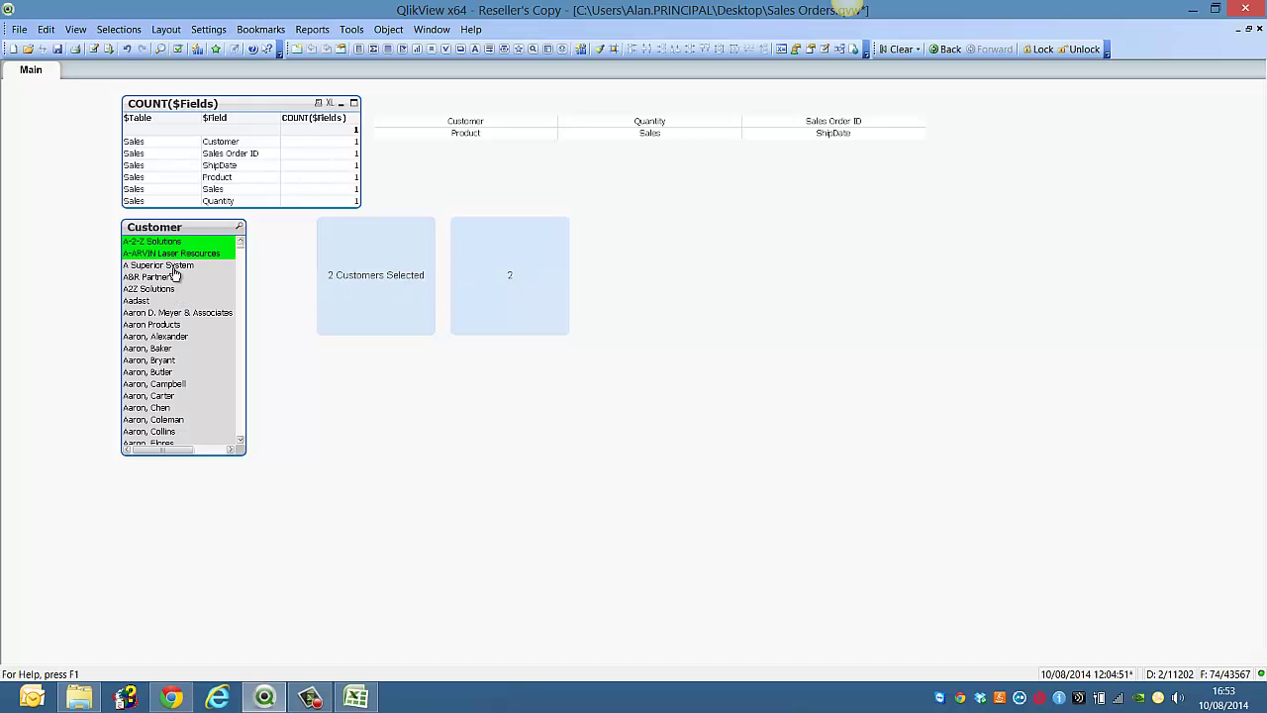
Replace the second box's text expression with =COUNT( DISTINCT Customer).
right_click(497, 266)
left_click(524, 274)
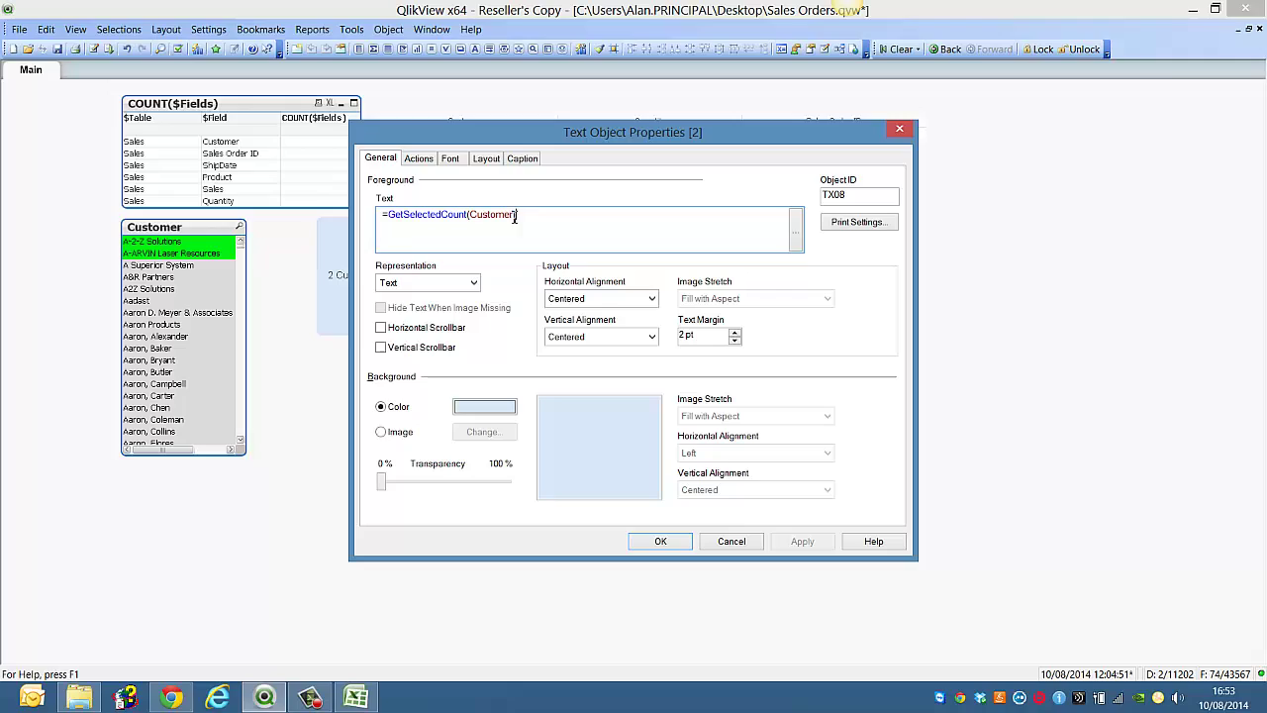
triple_click(496, 222)
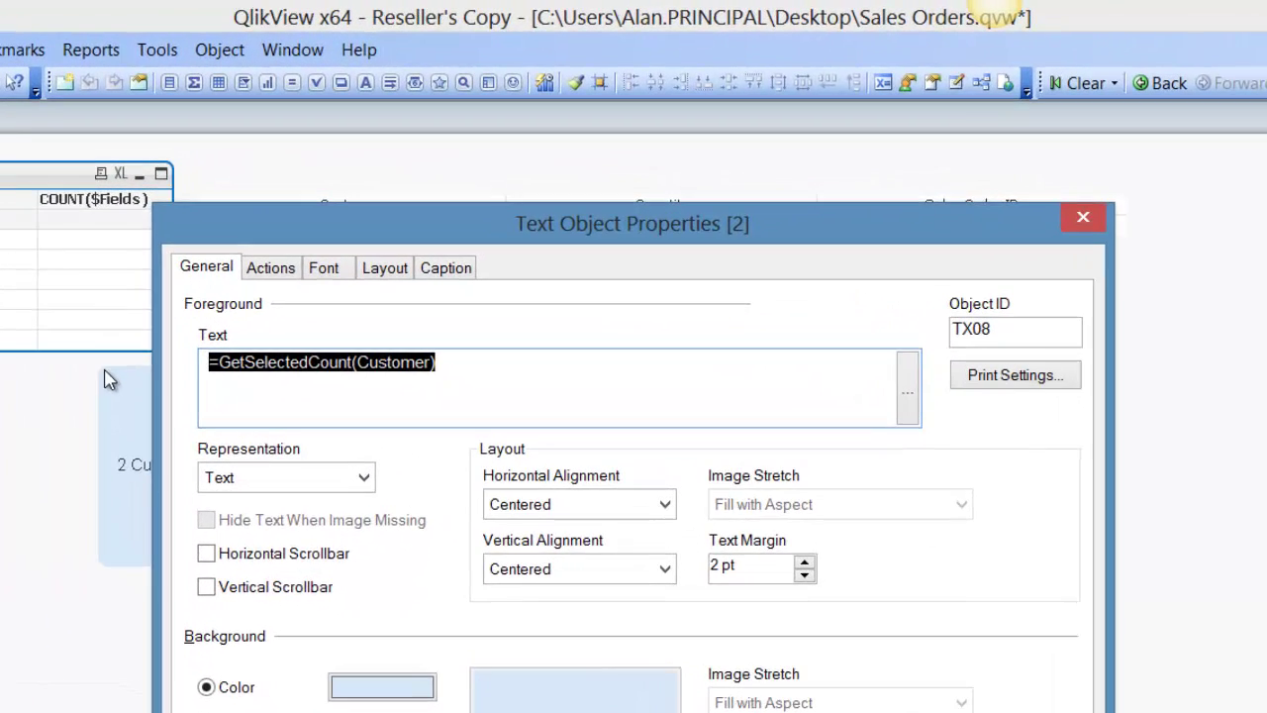
type("=COUNT")
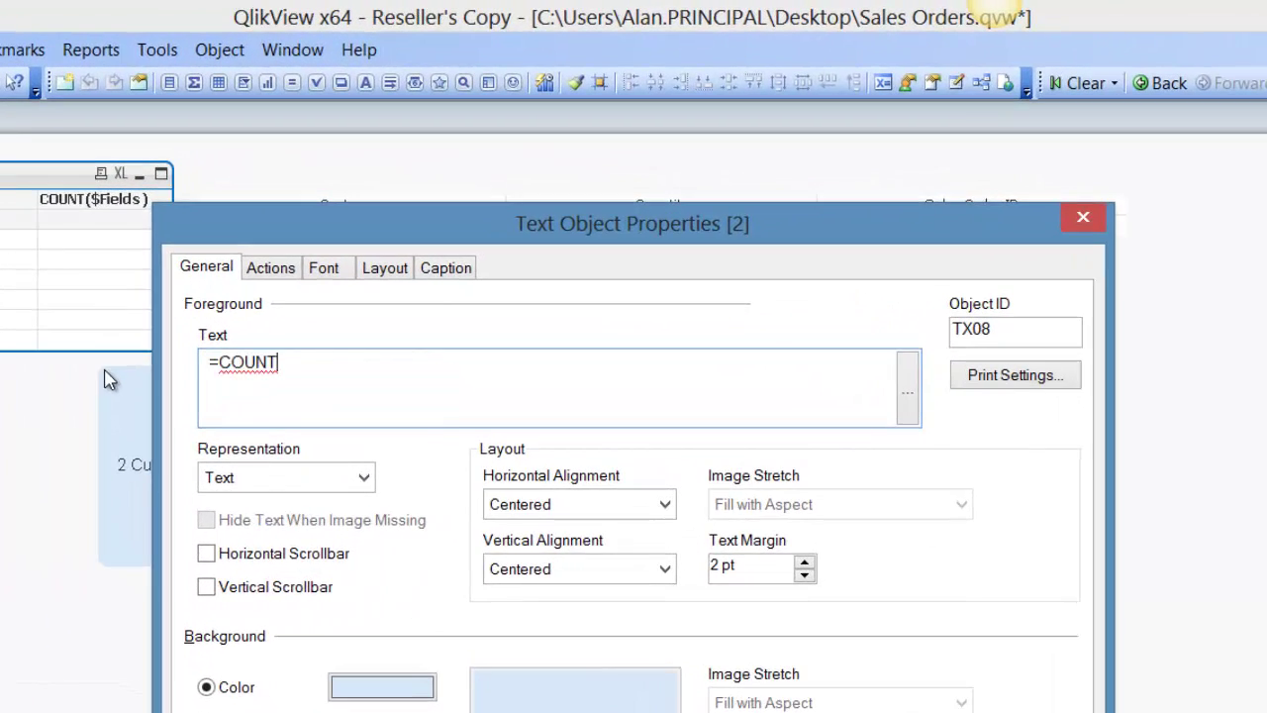
type("( DISTINCT")
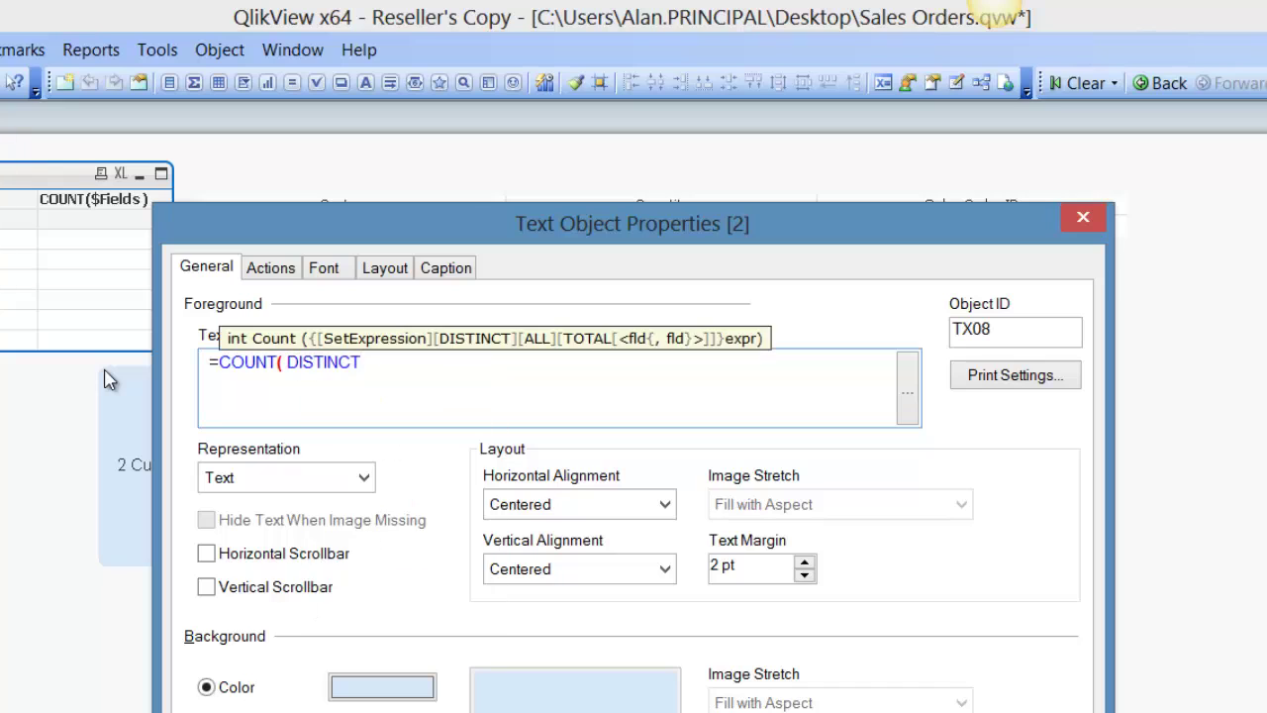
type(" Customer")
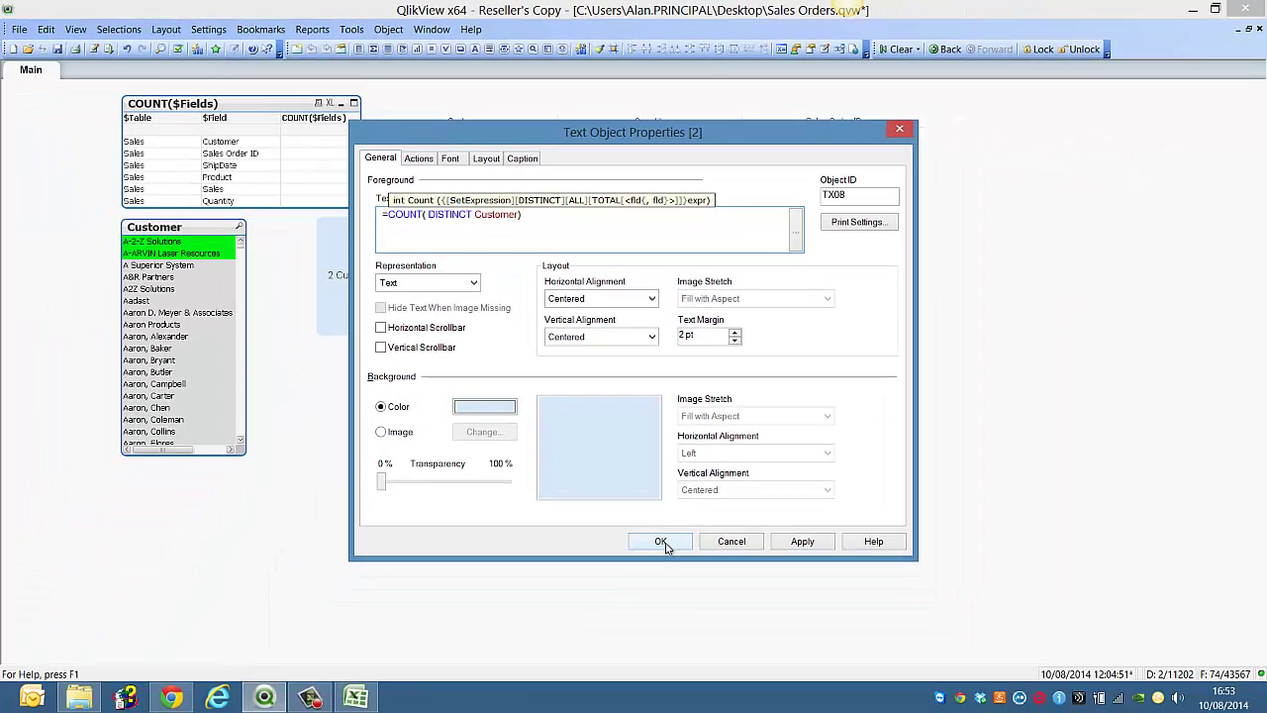
left_click(656, 544)
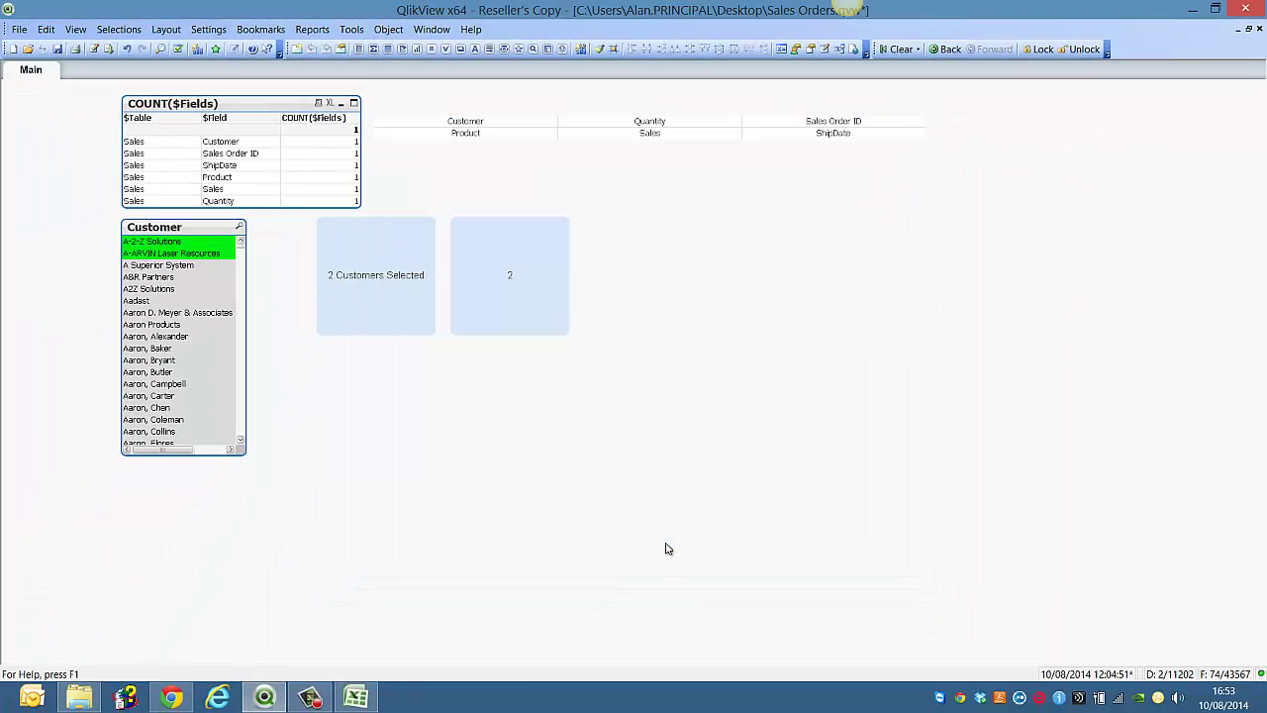
left_click(896, 49)
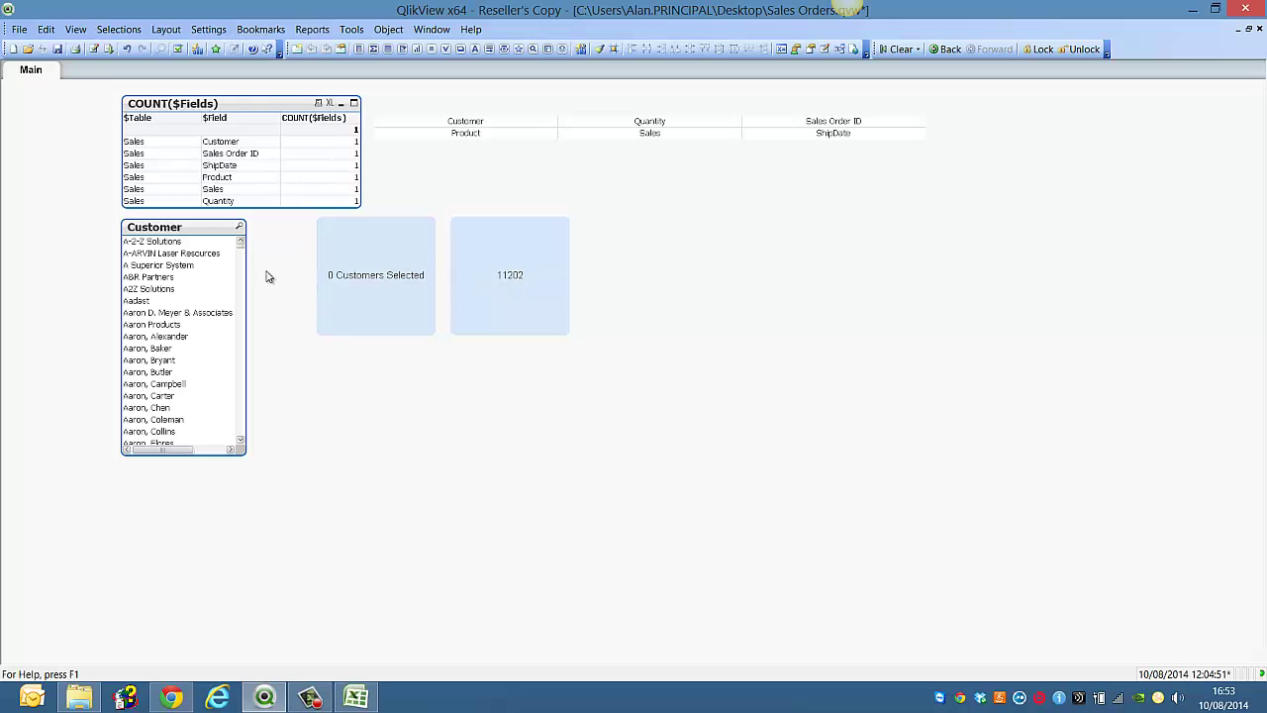
left_click_drag(175, 242, 175, 254)
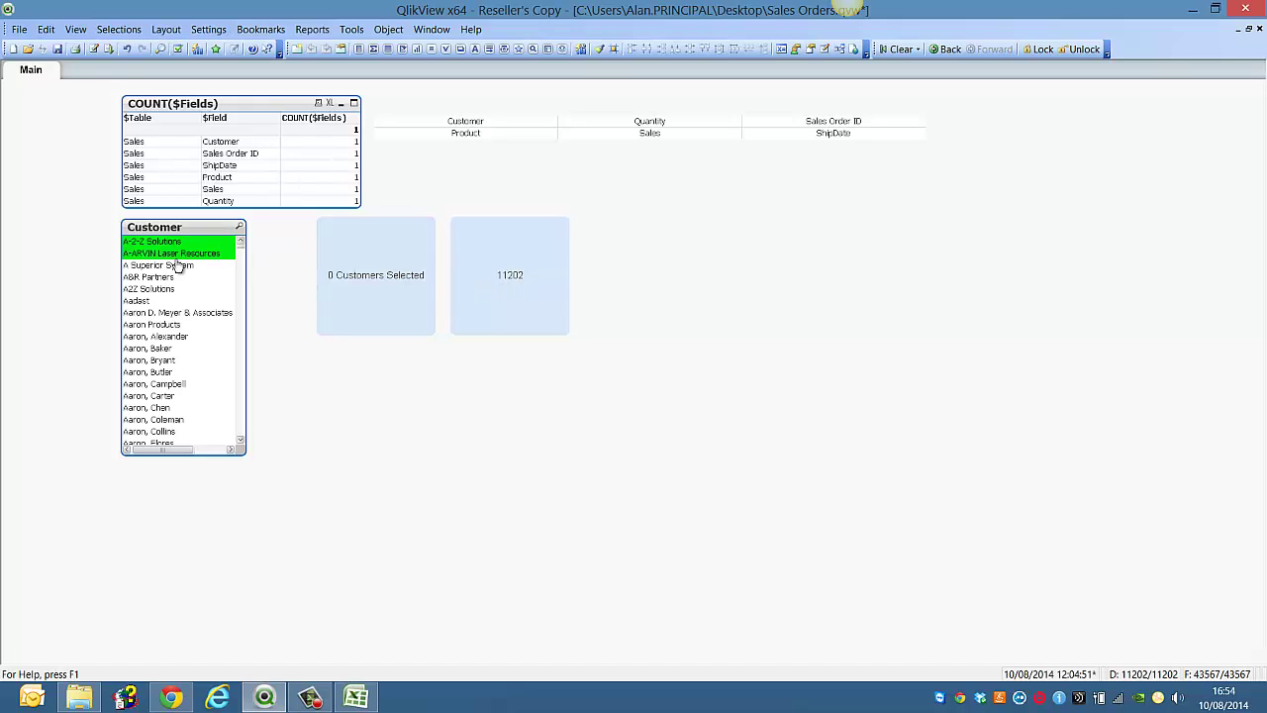
Change the second box's expression to =COUNT( {1-$}DISTINCT Customer).
right_click(510, 279)
left_click(540, 286)
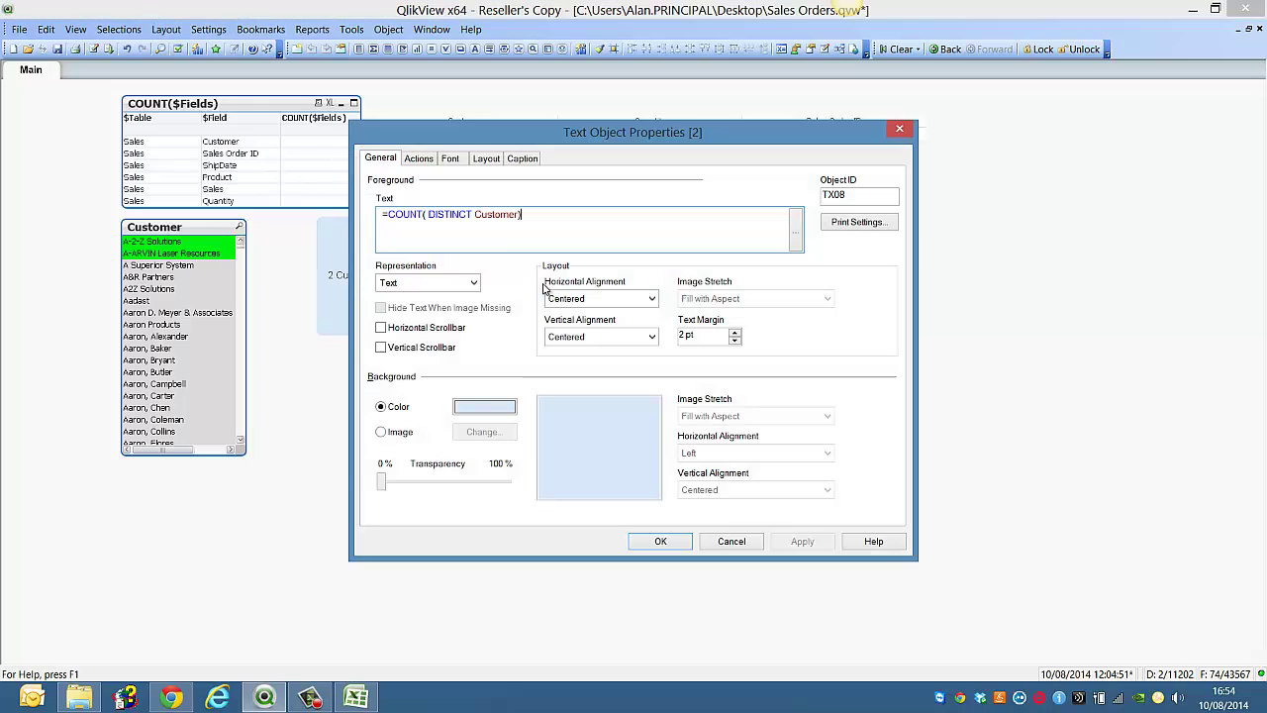
left_click(431, 215)
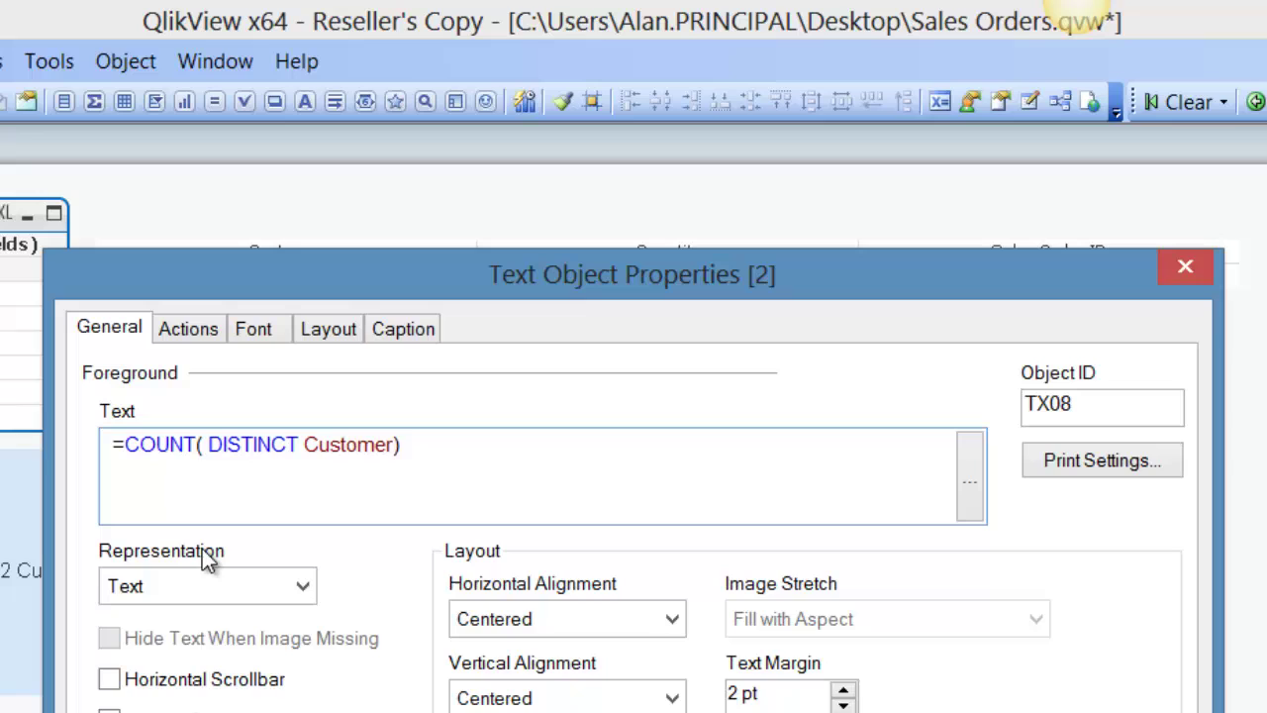
type("{}")
key("Left")
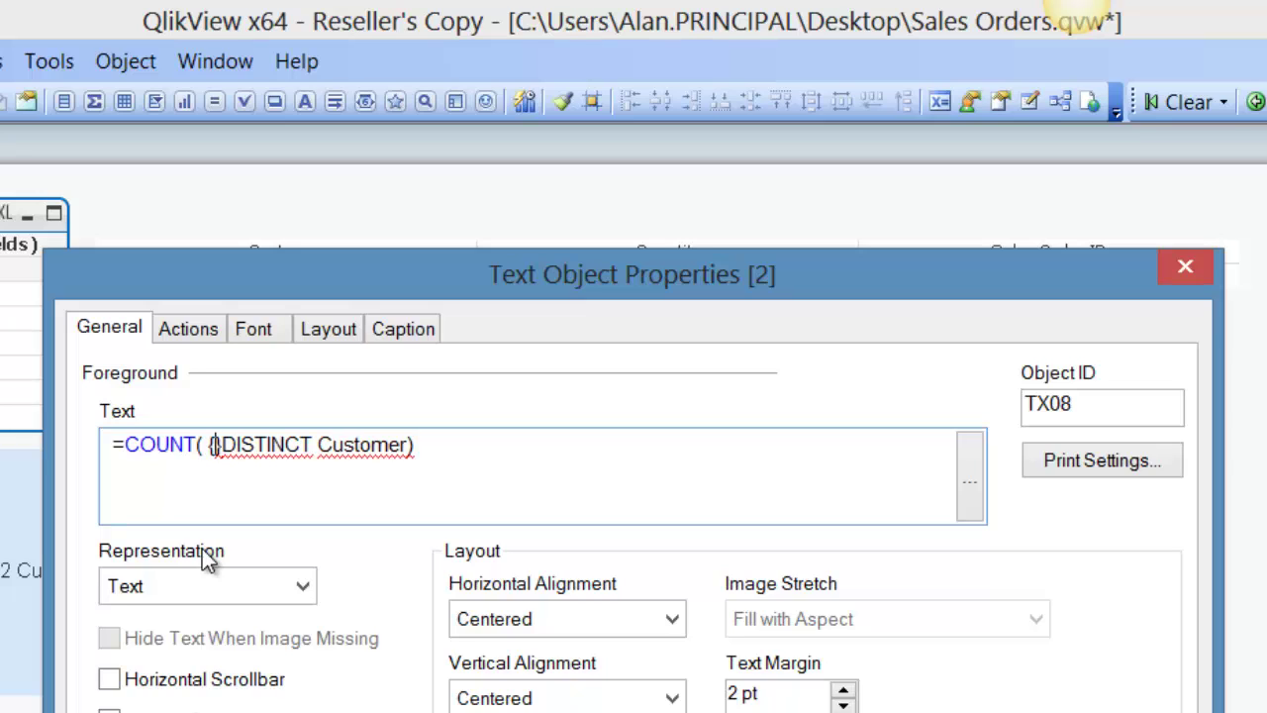
type("1-")
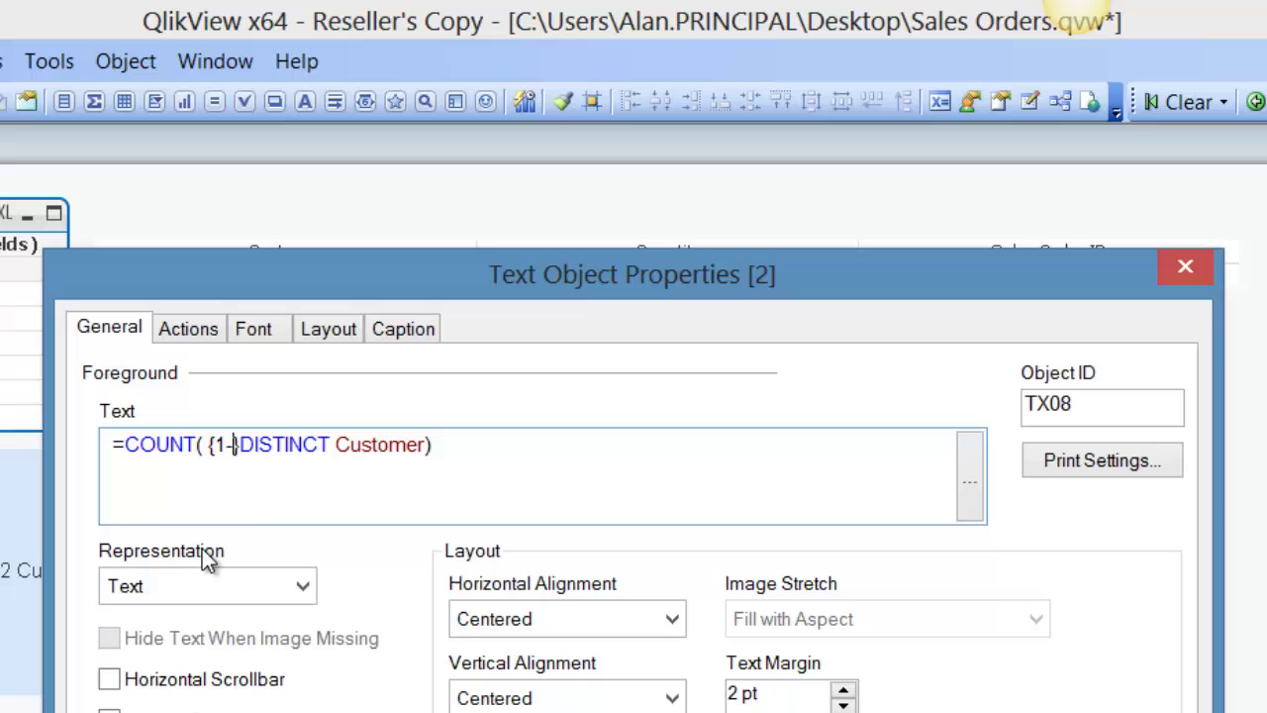
type("$")
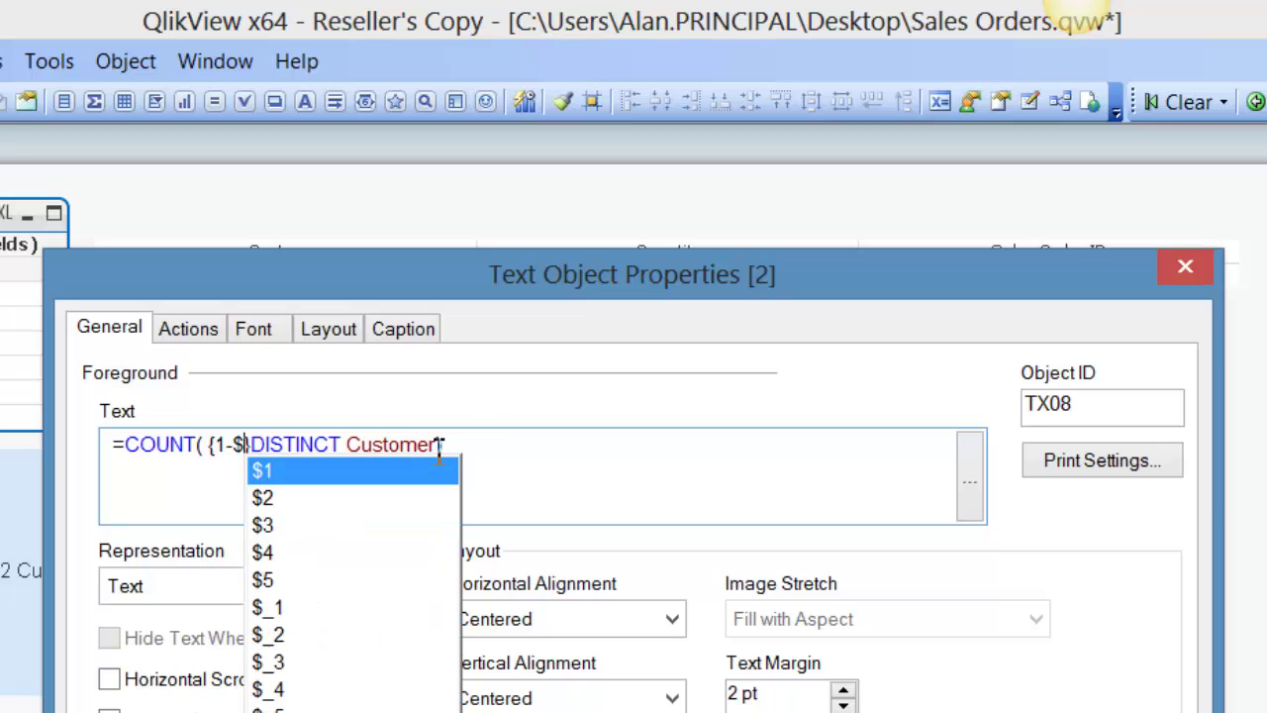
left_click(489, 440)
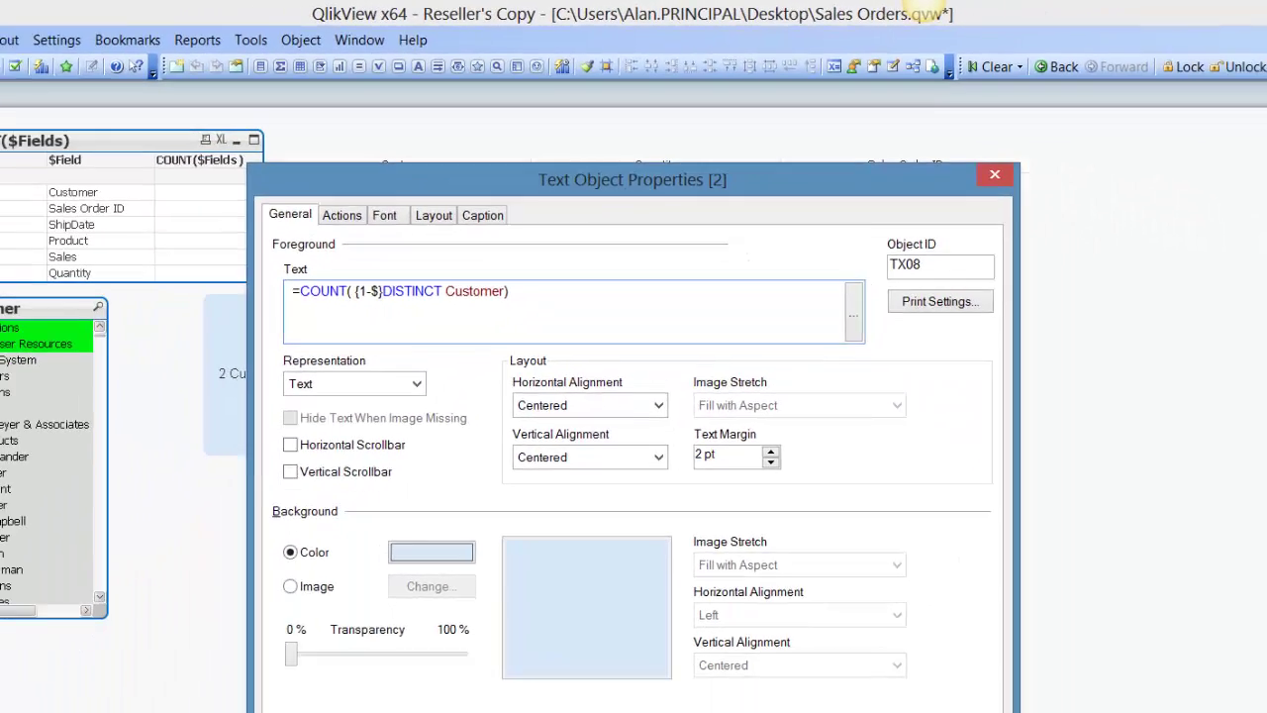
key("Return")
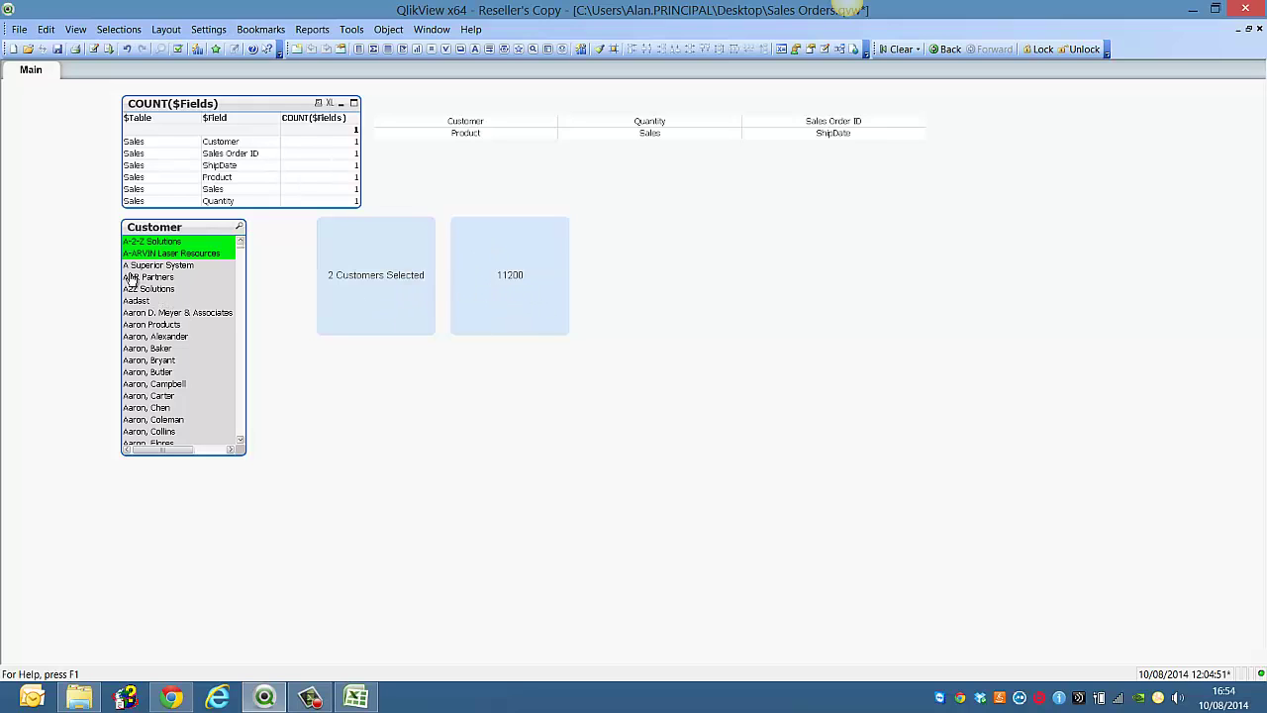
left_click_drag(155, 247, 162, 364)
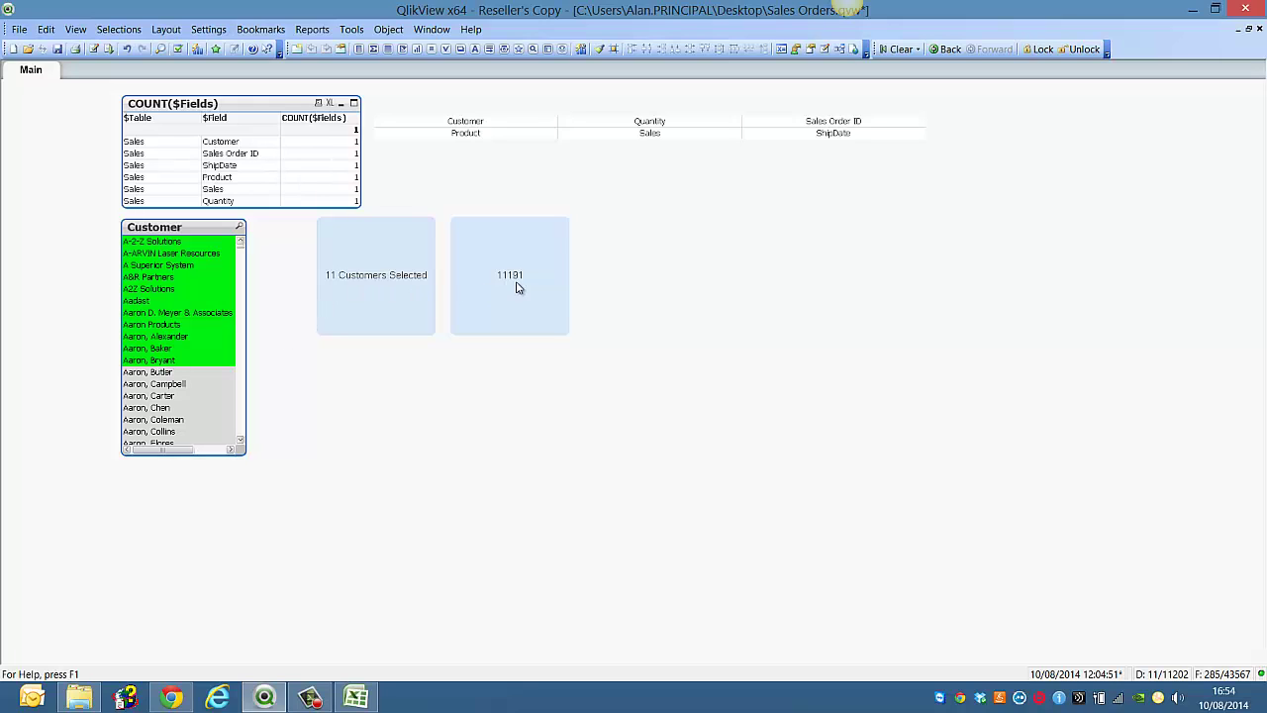
left_click_drag(185, 247, 191, 377)
Clear selections and set the first label to show conditionally when GetSelectedCount(Customer) > 5.
left_click(897, 50)
right_click(352, 271)
left_click(370, 279)
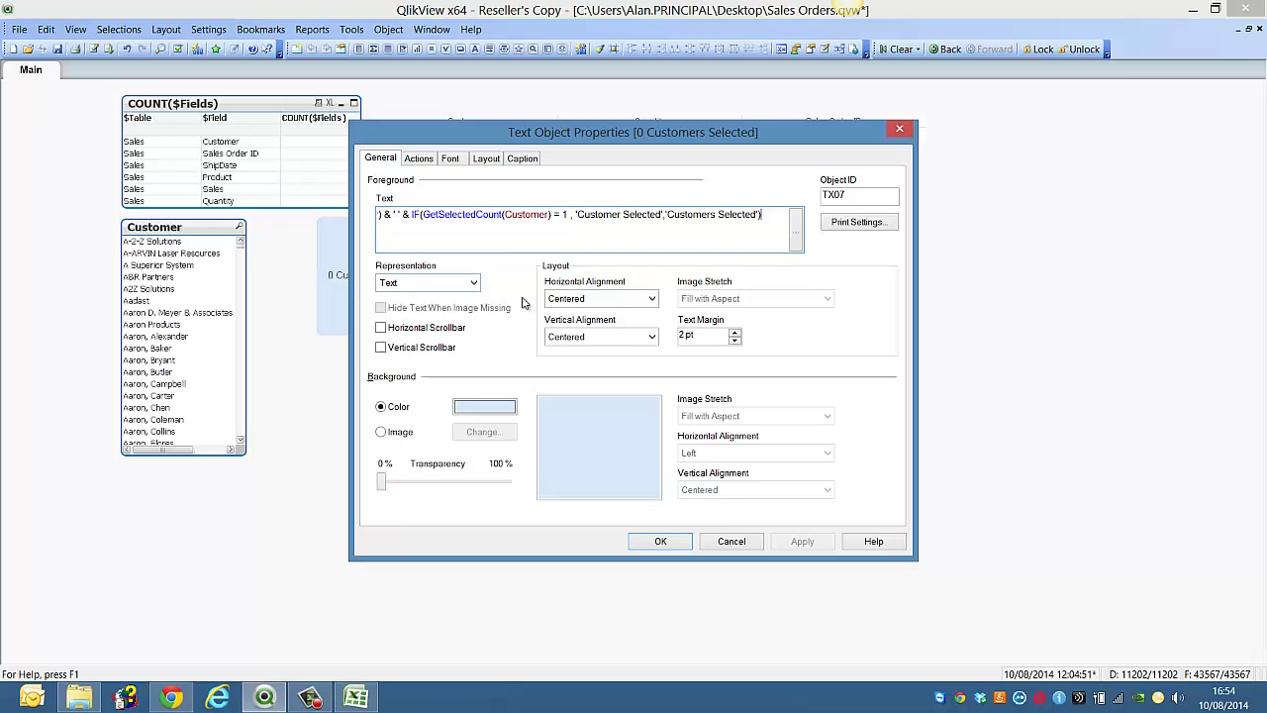
left_click(486, 160)
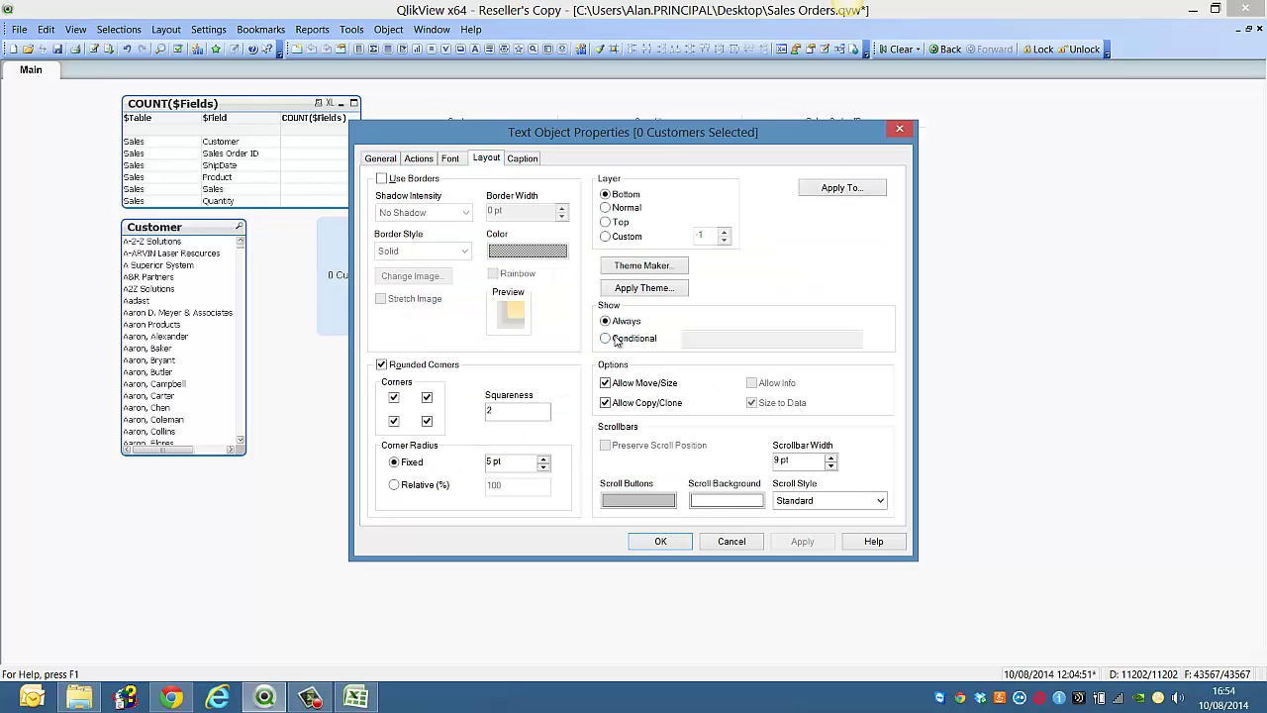
left_click(615, 339)
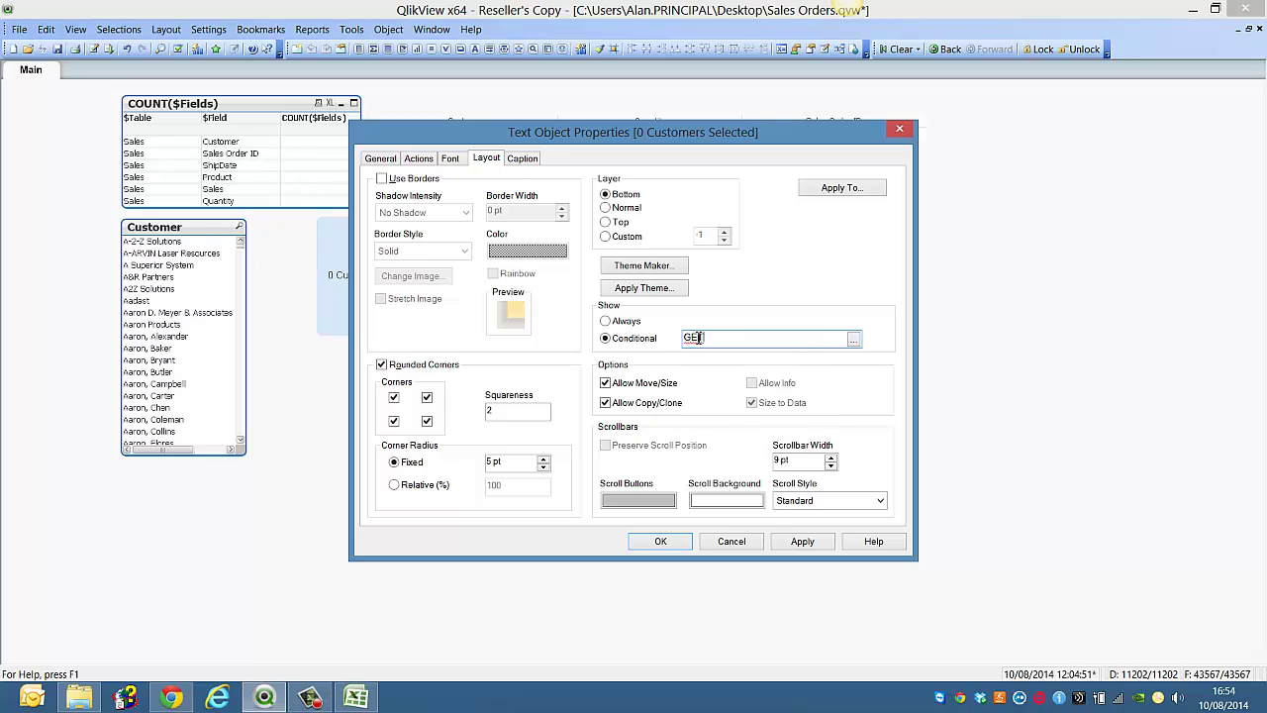
left_click(694, 337)
type("GE")
key("Down")
key("Down")
key("Down")
key("Down")
key("Down")
key("Down")
key("Down")
key("Down")
key("Down")
key("Down")
key("Down")
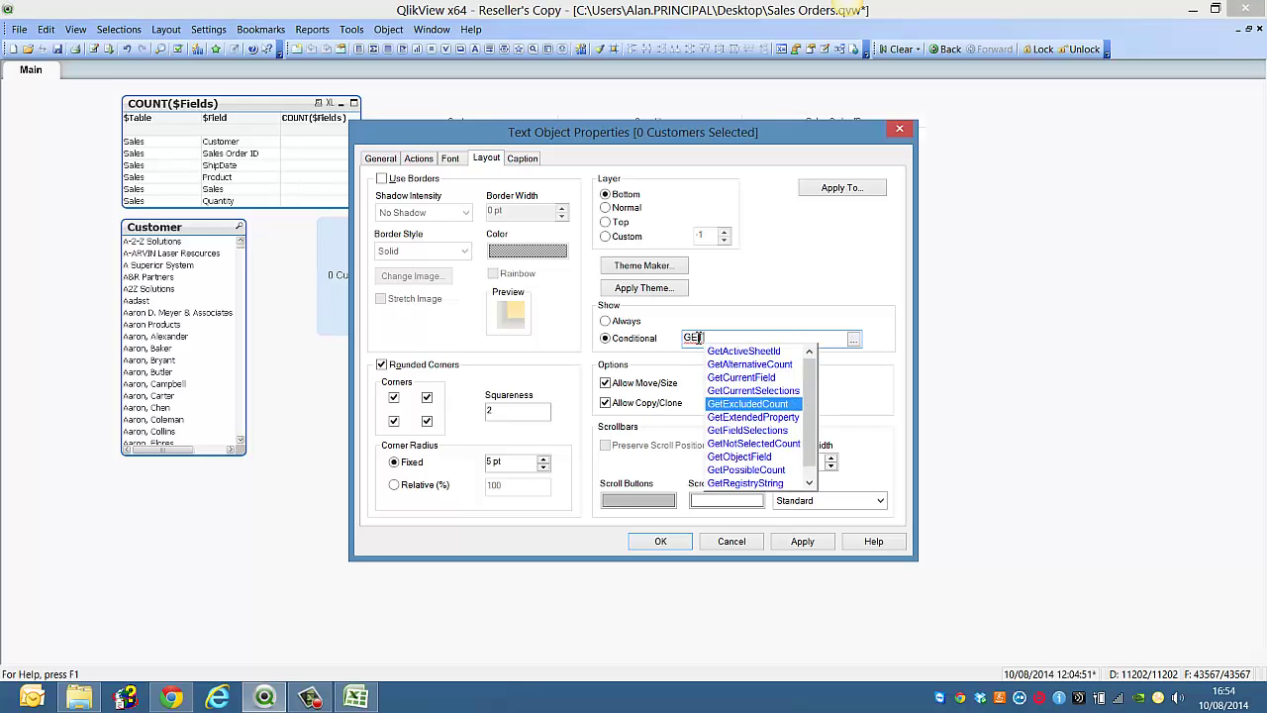
key("Return")
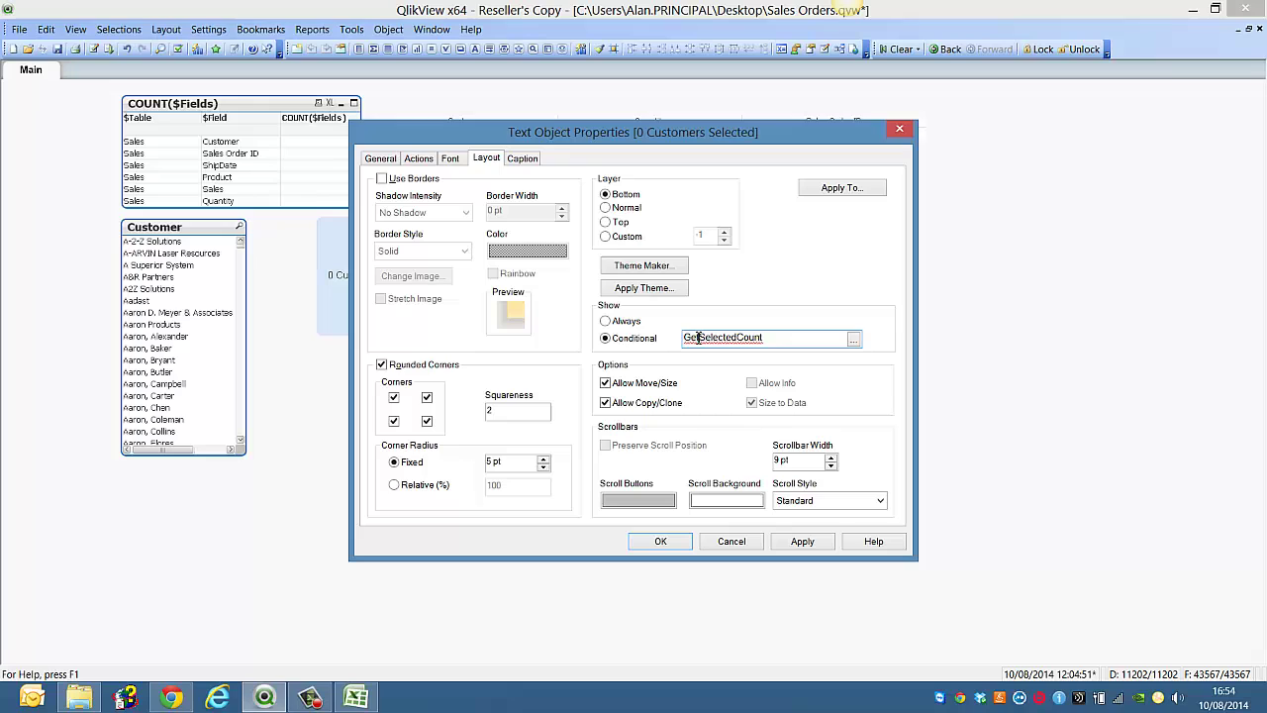
type("(Customer) ")
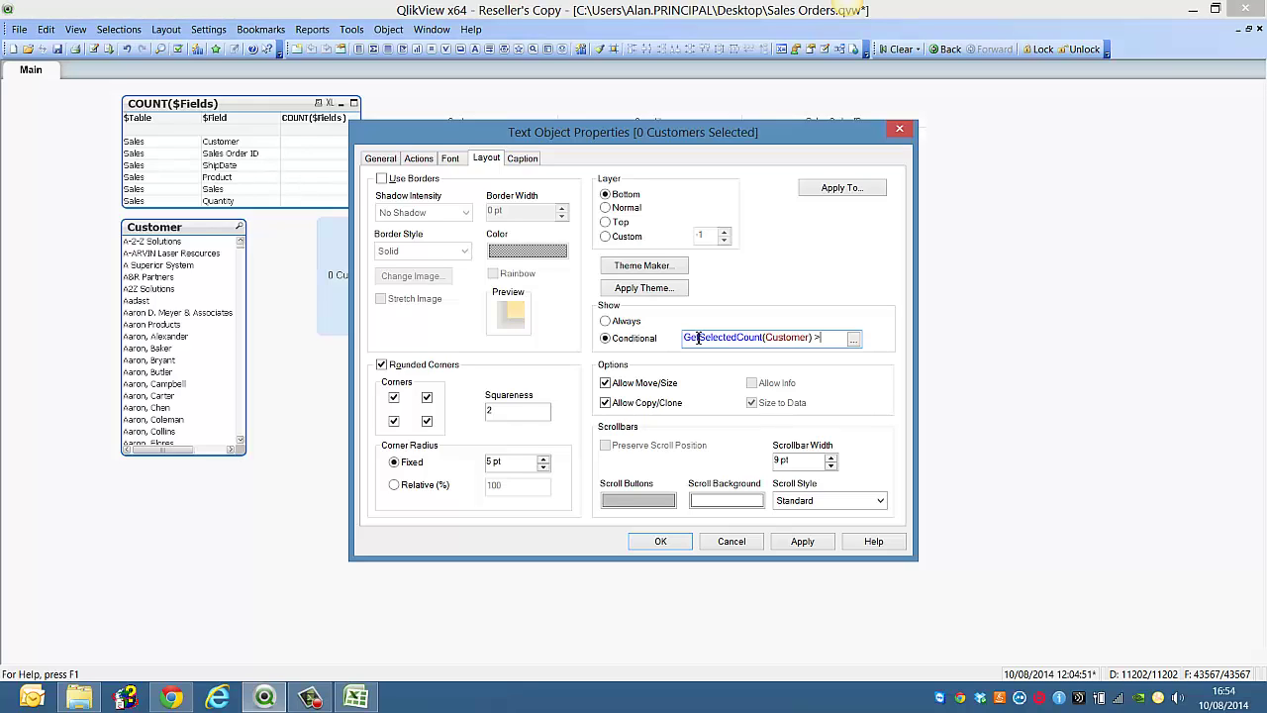
type("> 5")
Confirm the condition and select the first six customers, A-2-Z Solutions through Aadast.
left_click(661, 542)
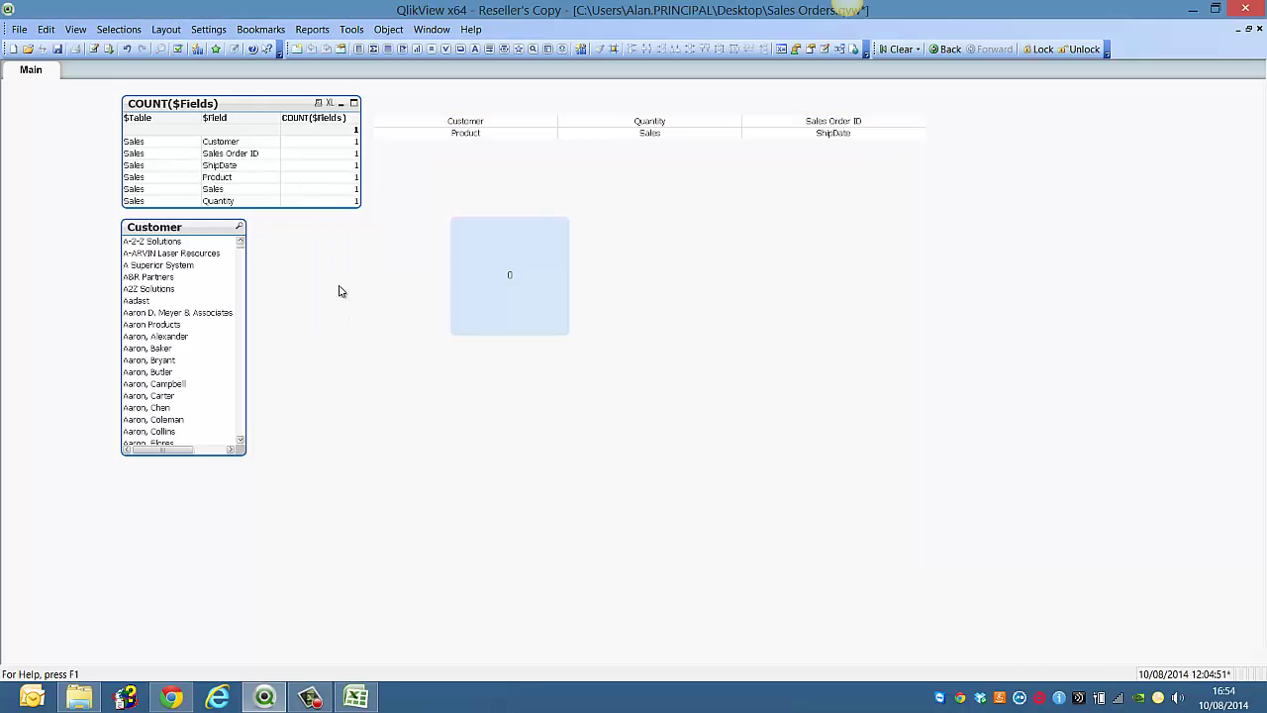
left_click(183, 245)
left_click_drag(185, 253, 193, 291)
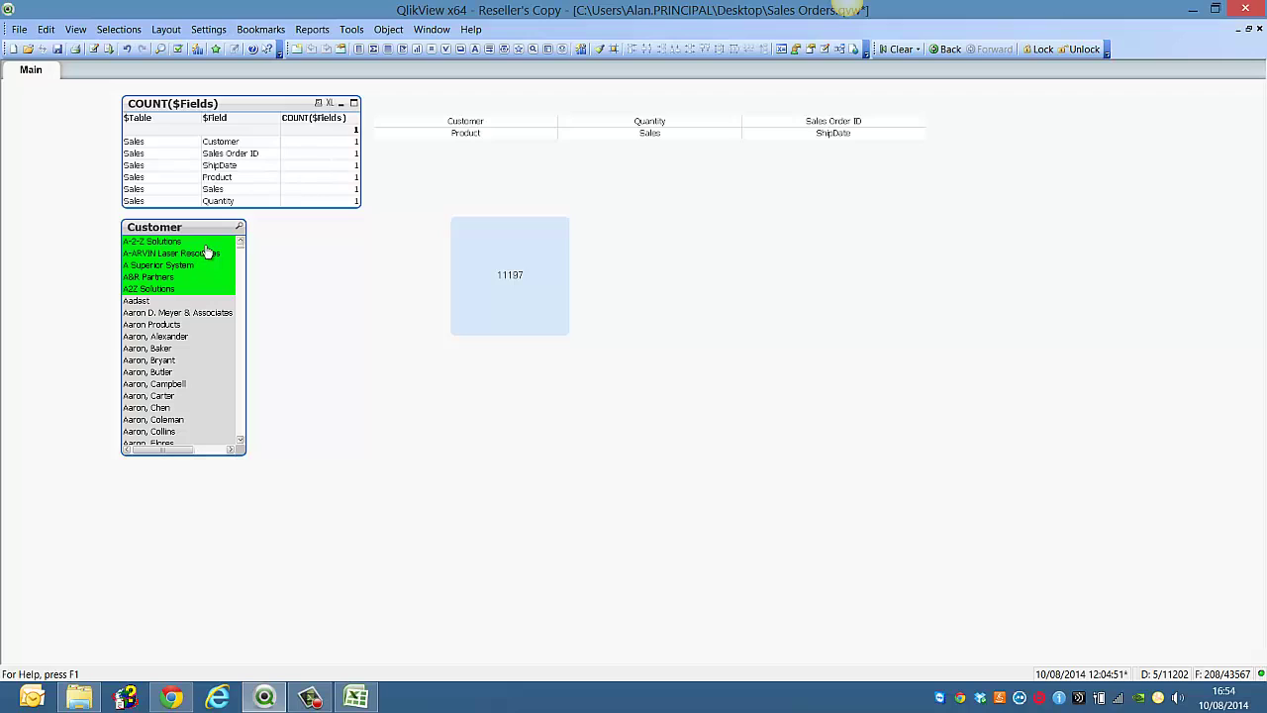
left_click_drag(167, 247, 168, 307)
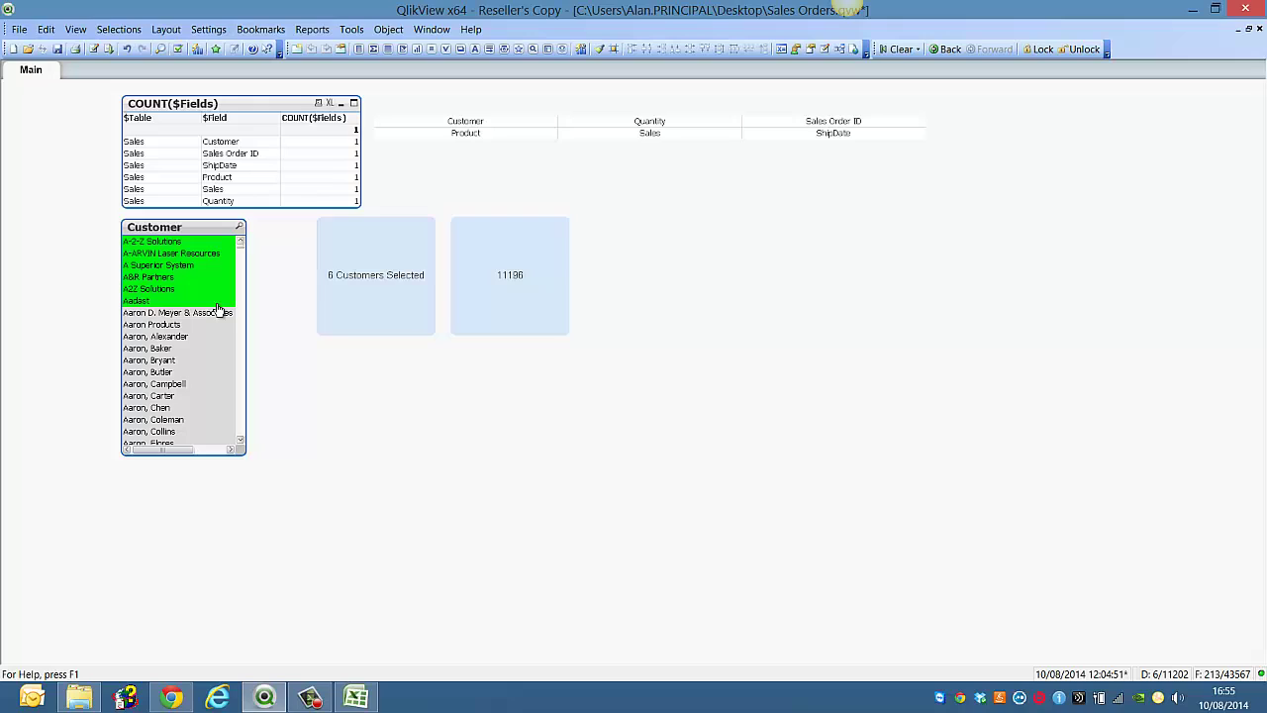